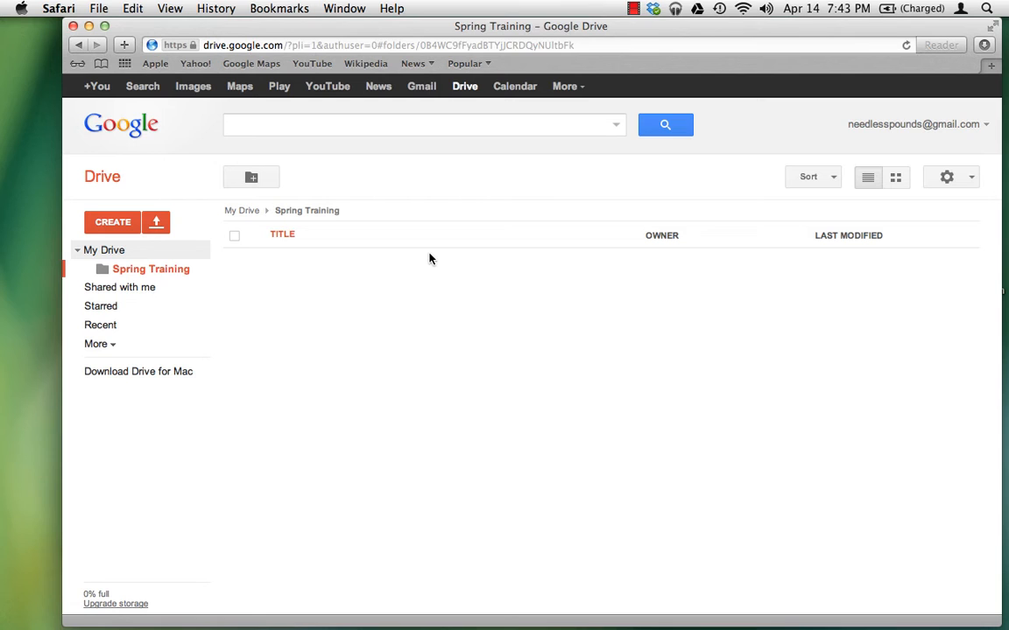
# Open the needlesspounds.com blog in a new browser tab
pyautogui.press('super+t')
pyautogui.write('needlesspounds.com')
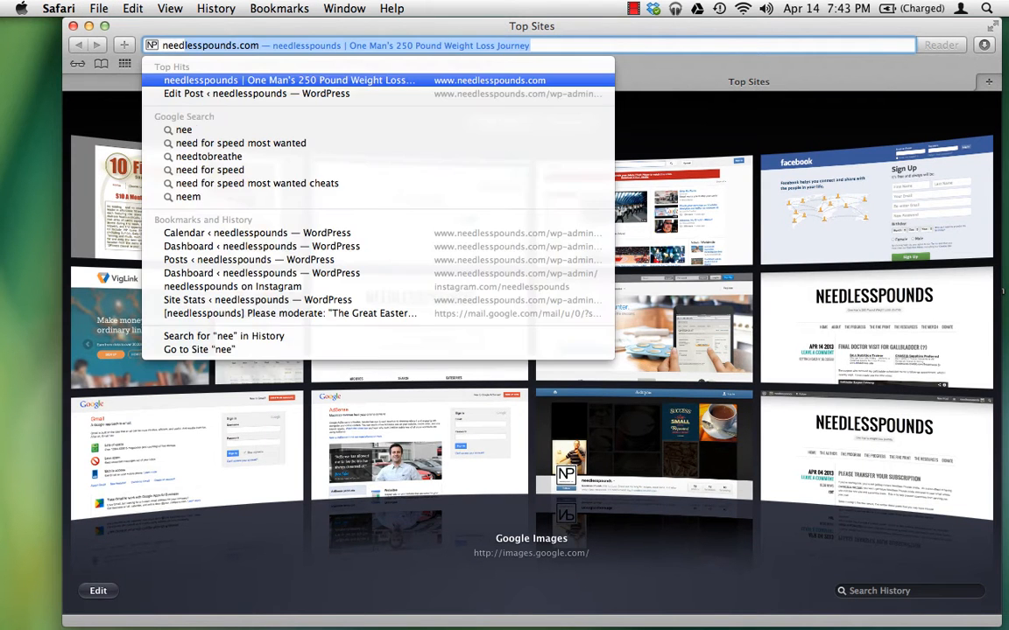
pyautogui.press('Return')
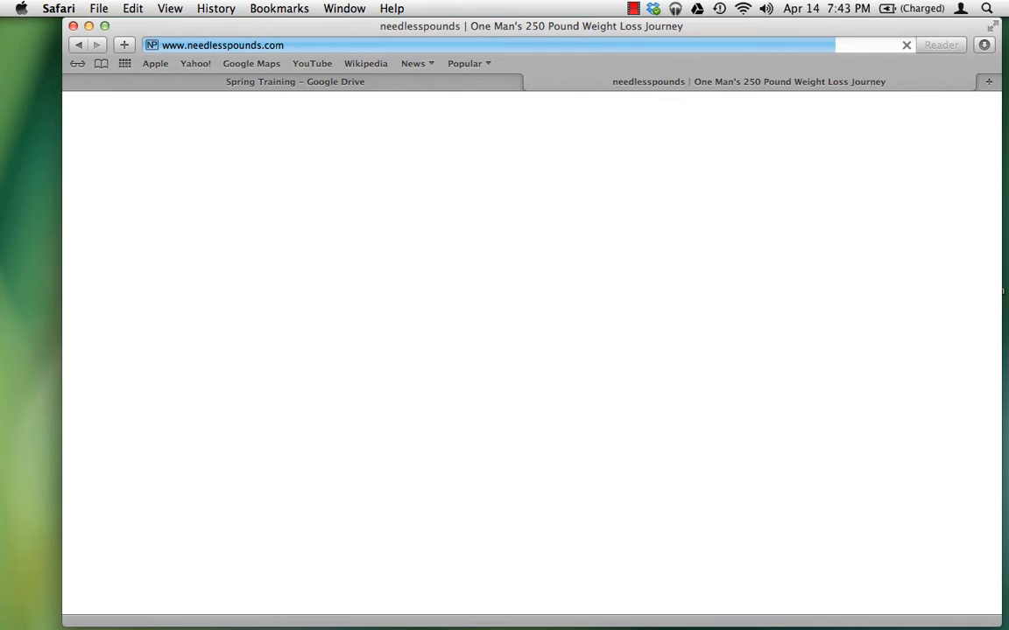
# Search the blog for "spreadsheet" using the site search at the end of its home page
pyautogui.scroll(-20, 607, 408)
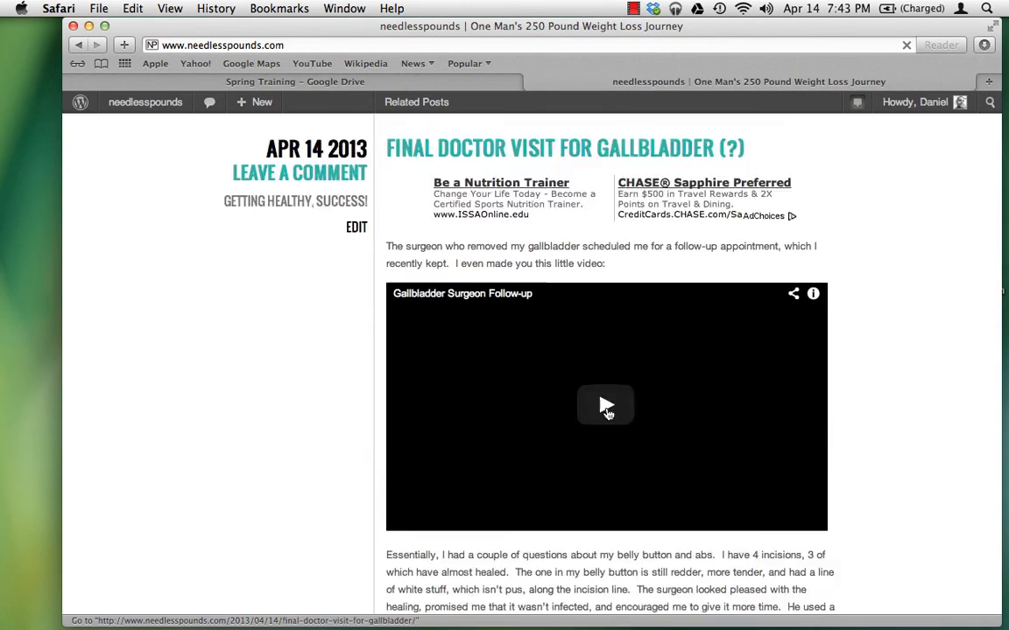
pyautogui.scroll(-15, 607, 408)
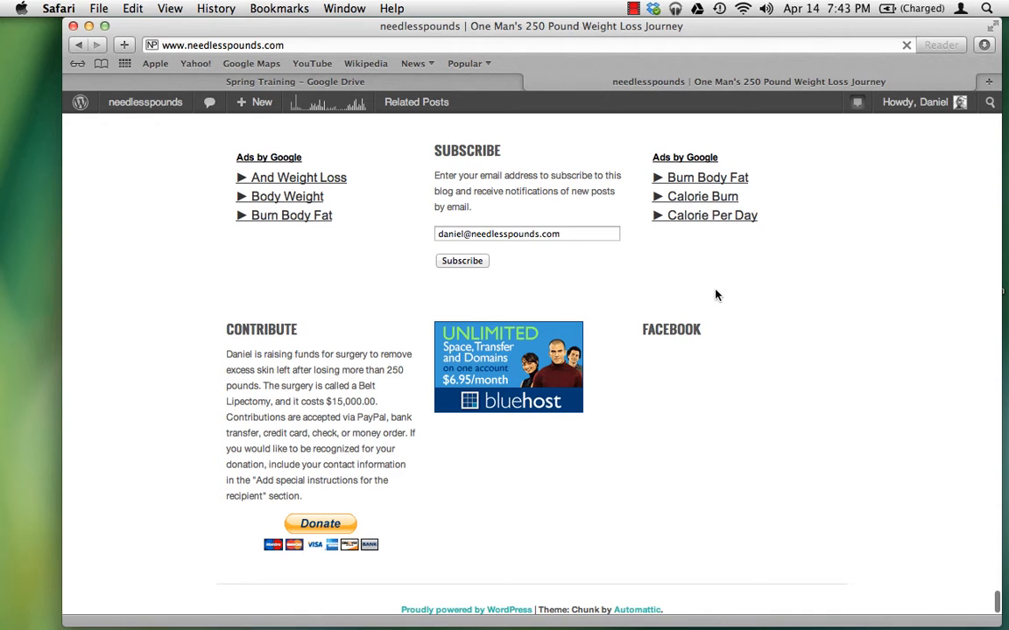
pyautogui.scroll(2, 716, 294)
pyautogui.click(493, 175)
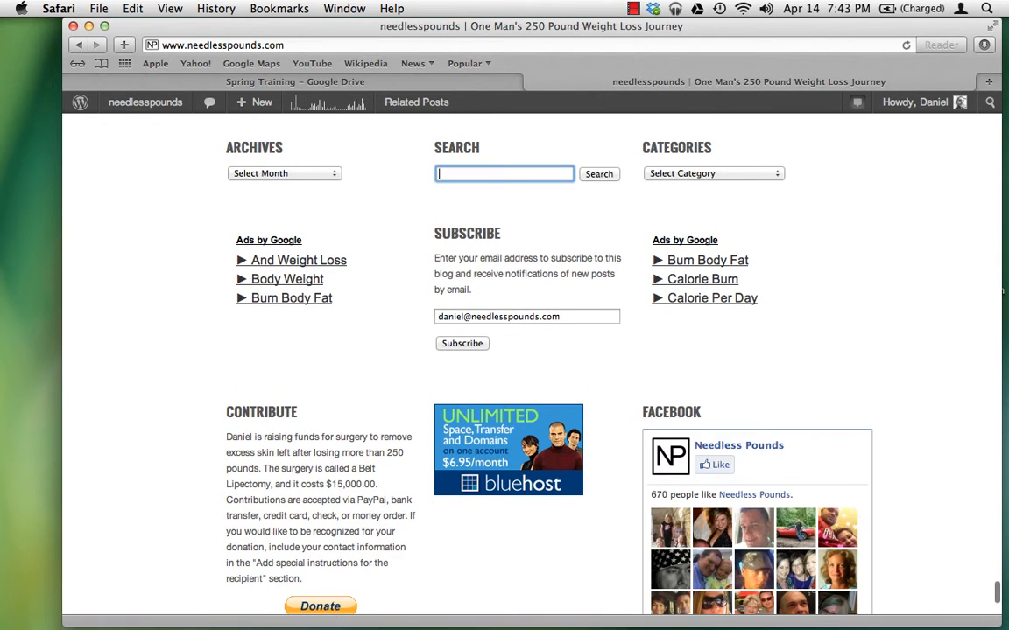
pyautogui.write('spreadsheet')
pyautogui.press('Return')
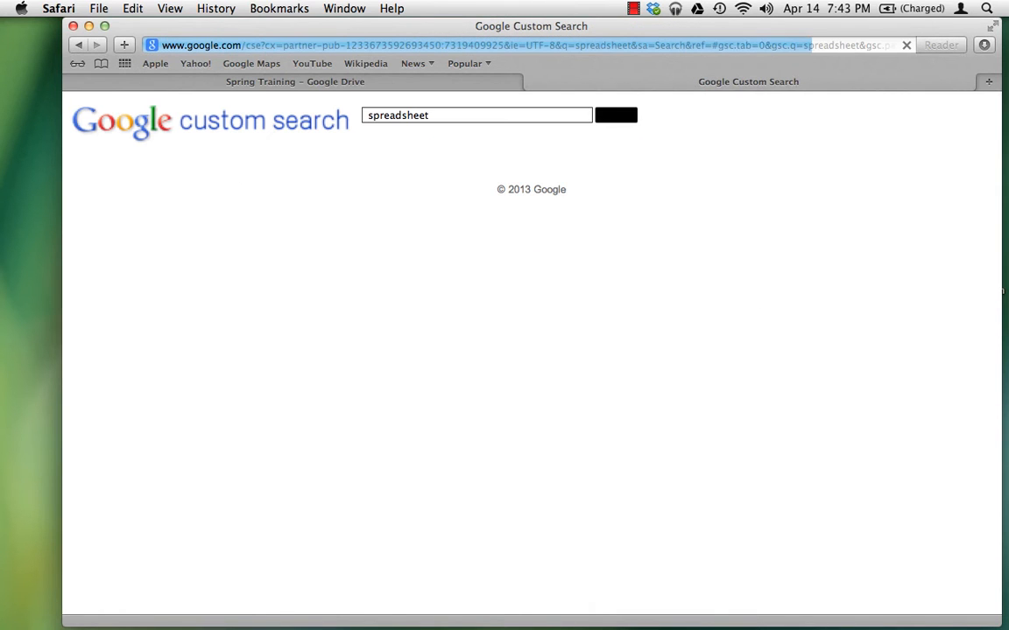
# Open the Weight Tracker Spreadsheet post from the search results and review its sample table, download formats and instructions
pyautogui.scroll(-3, 334, 420)
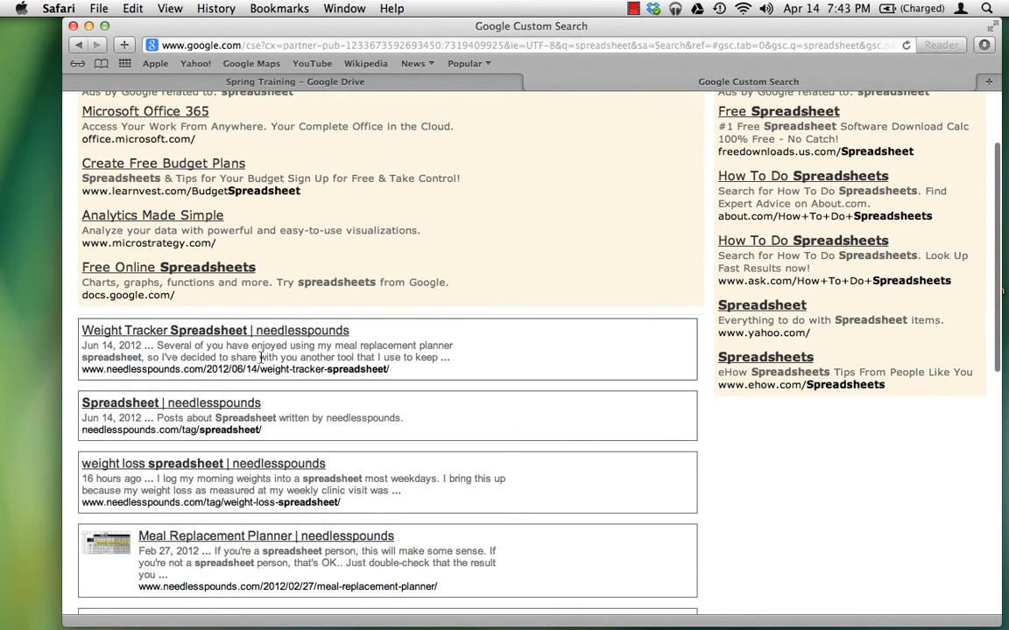
pyautogui.click(243, 333)
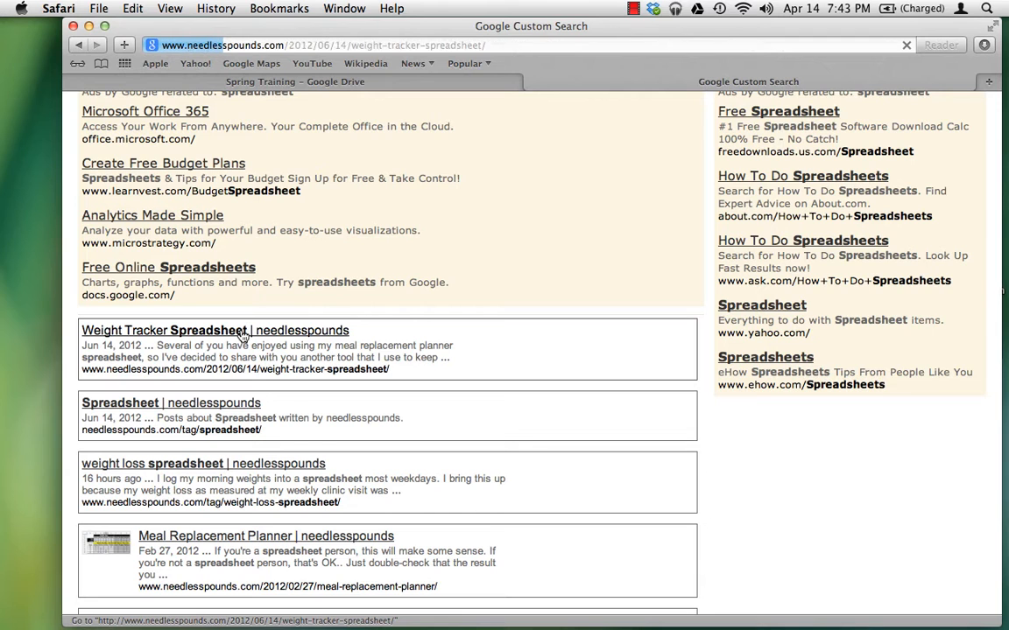
pyautogui.scroll(-4, 242, 334)
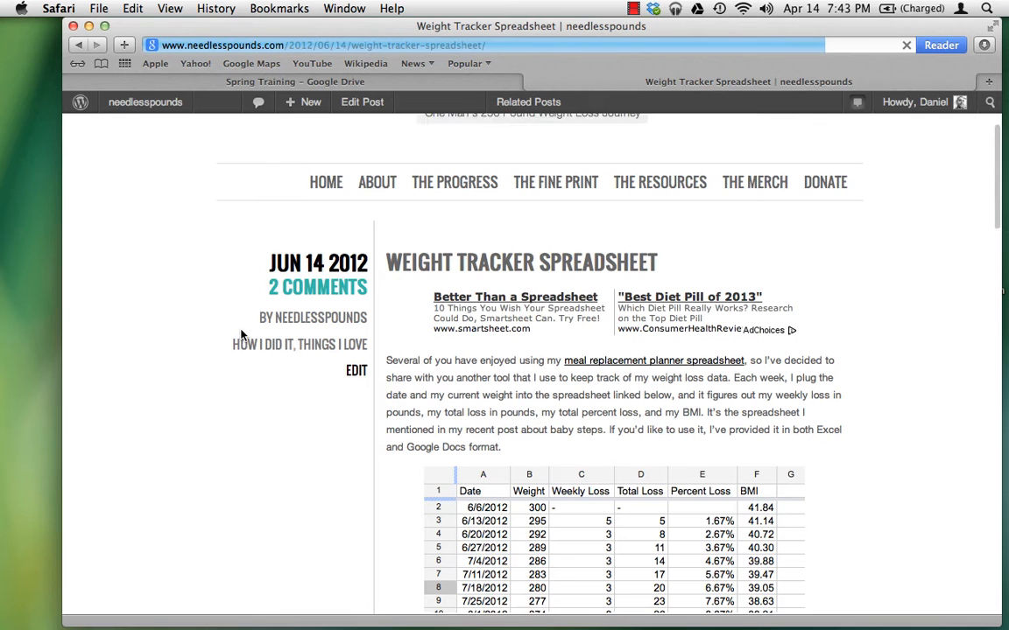
pyautogui.scroll(-4, 241, 333)
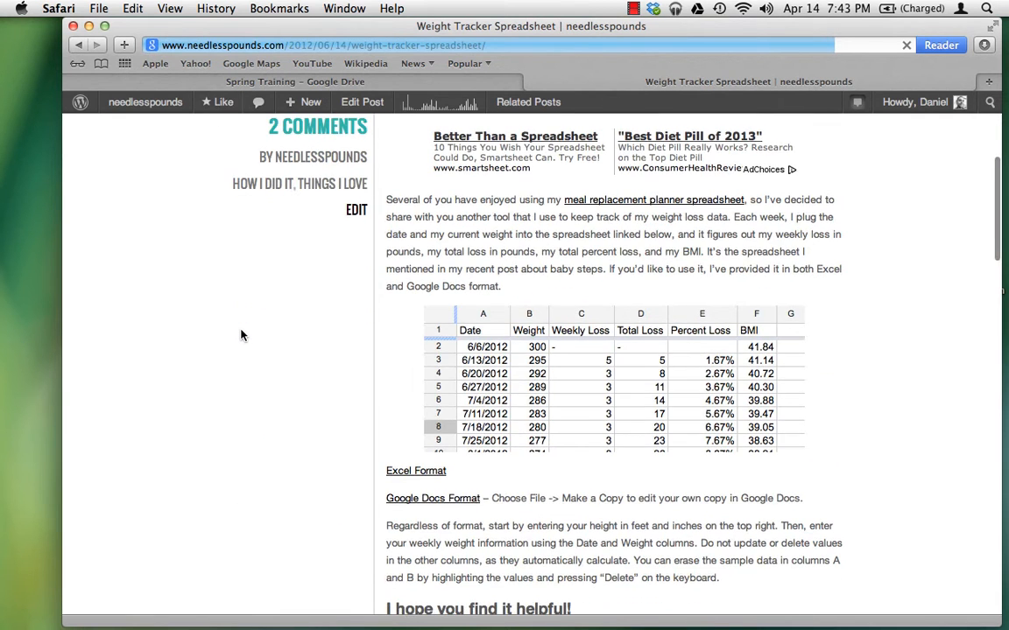
pyautogui.scroll(-2, 242, 334)
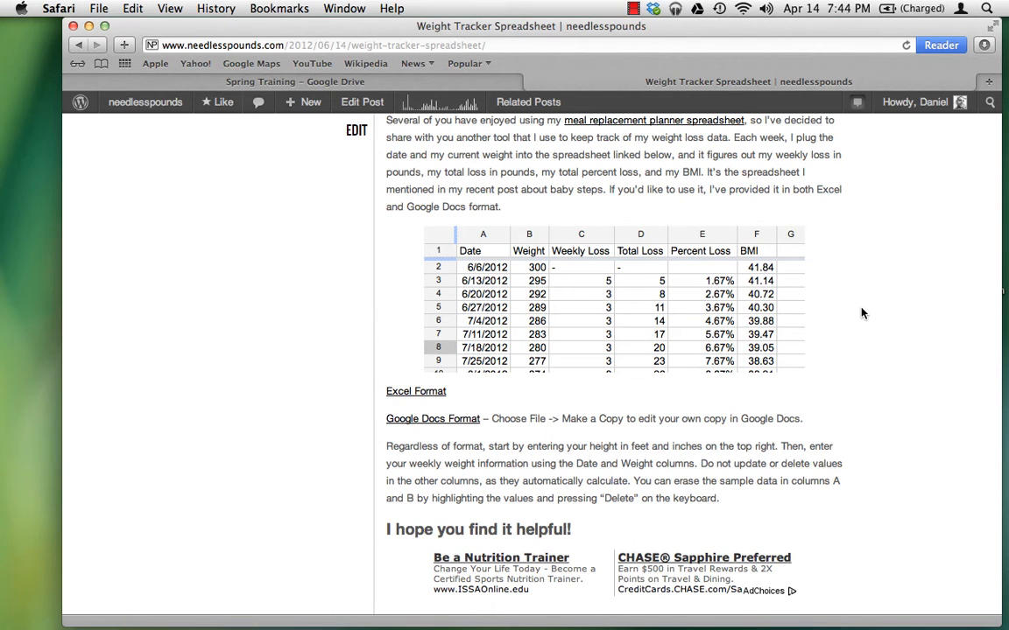
pyautogui.scroll(4, 862, 313)
pyautogui.scroll(-4, 861, 312)
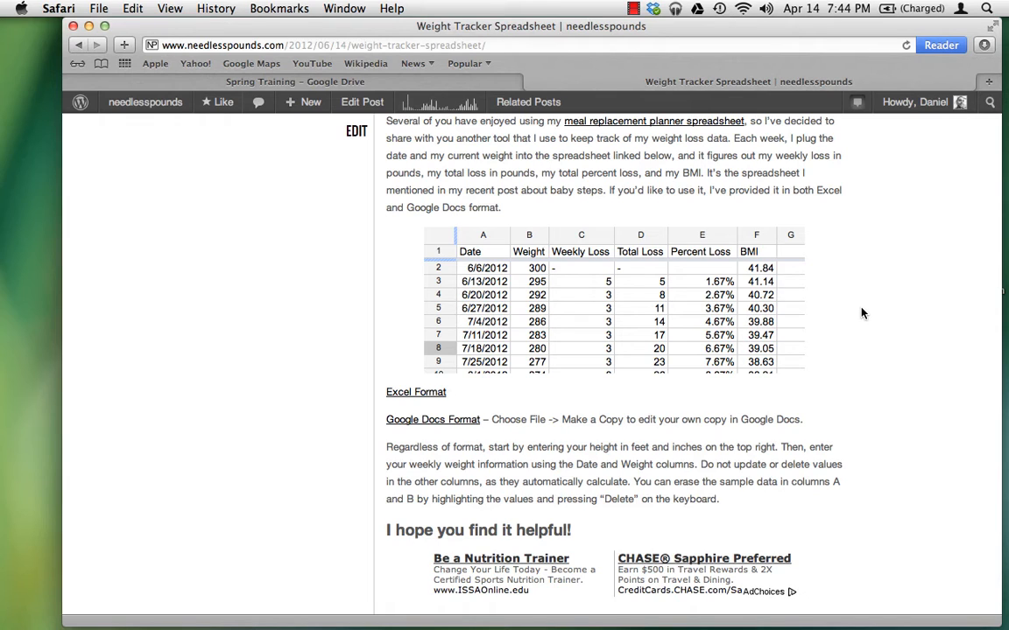
pyautogui.scroll(5, 862, 313)
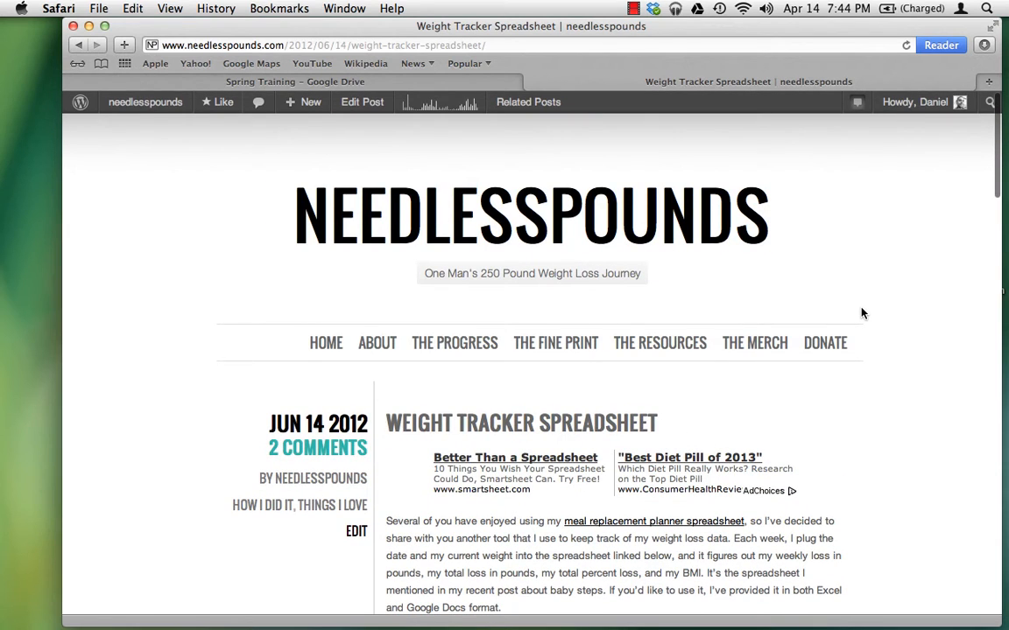
# Return to the blog's home page and search the site for "big picture"
pyautogui.click(327, 347)
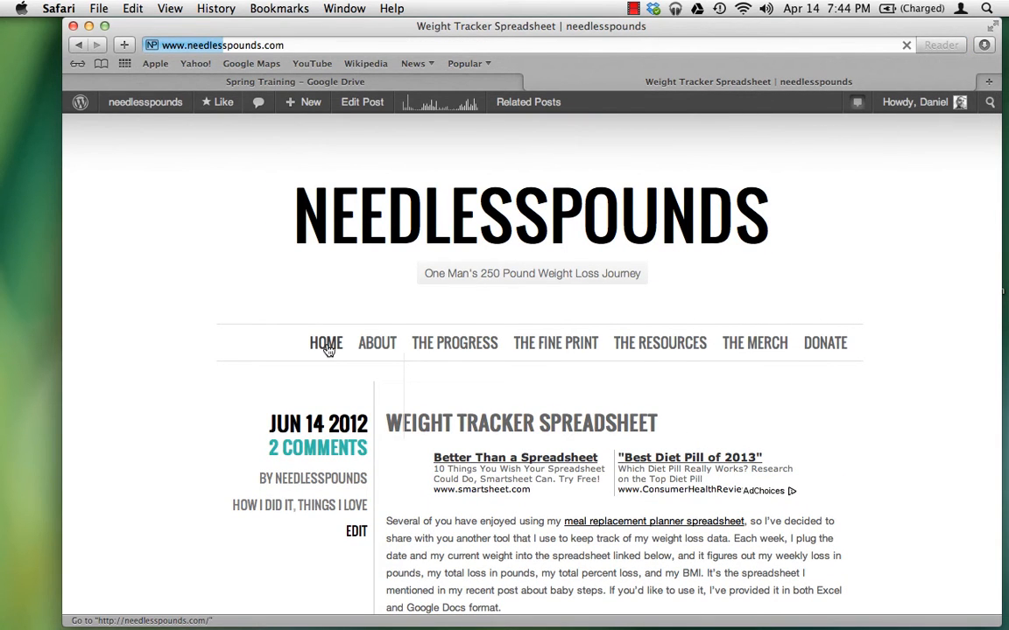
pyautogui.scroll(-10, 326, 350)
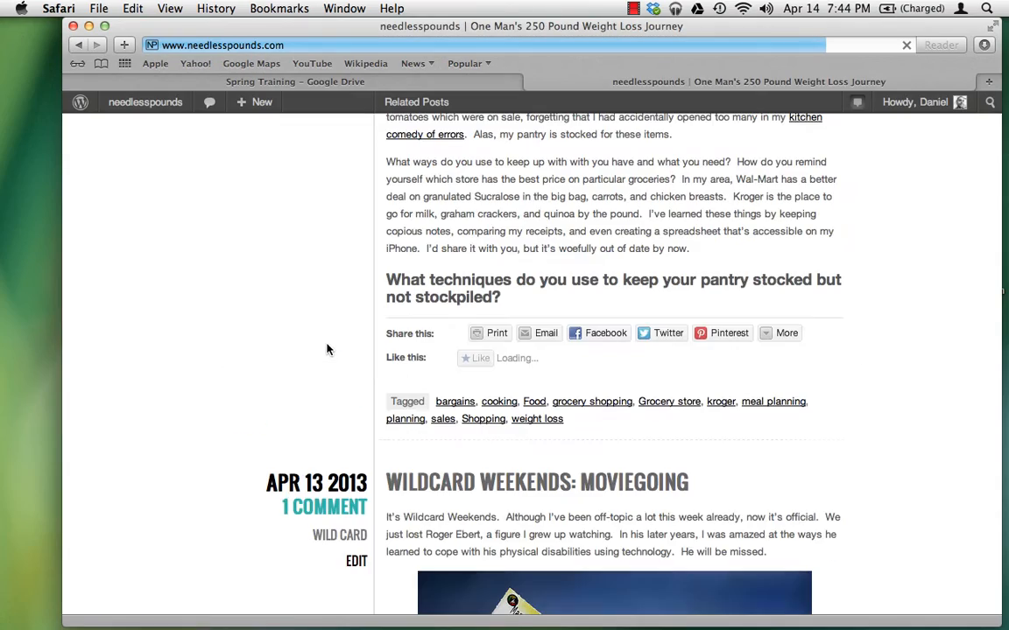
pyautogui.scroll(-20, 326, 350)
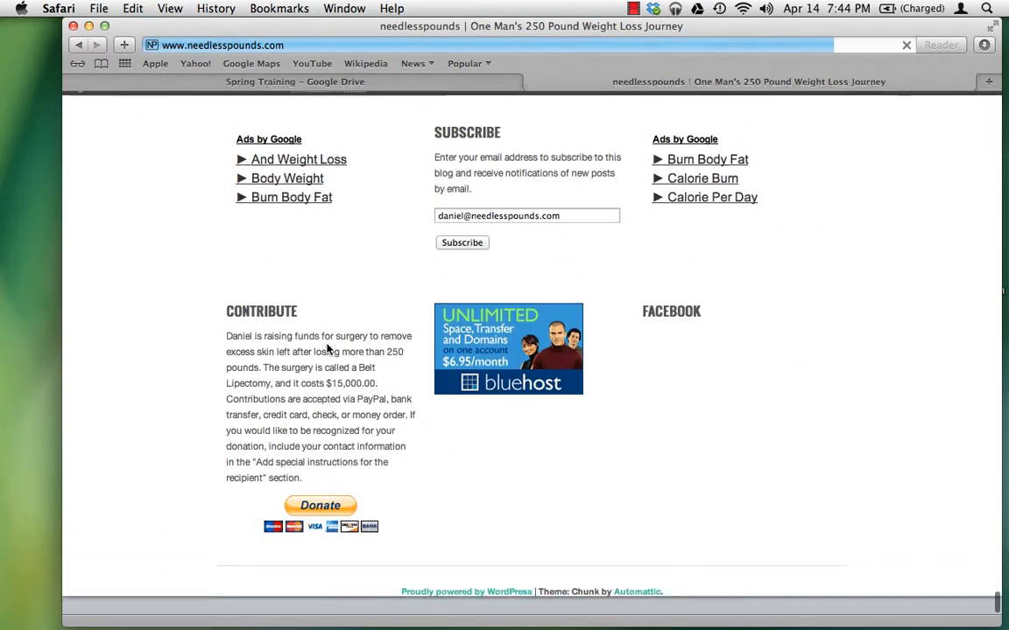
pyautogui.scroll(3, 515, 198)
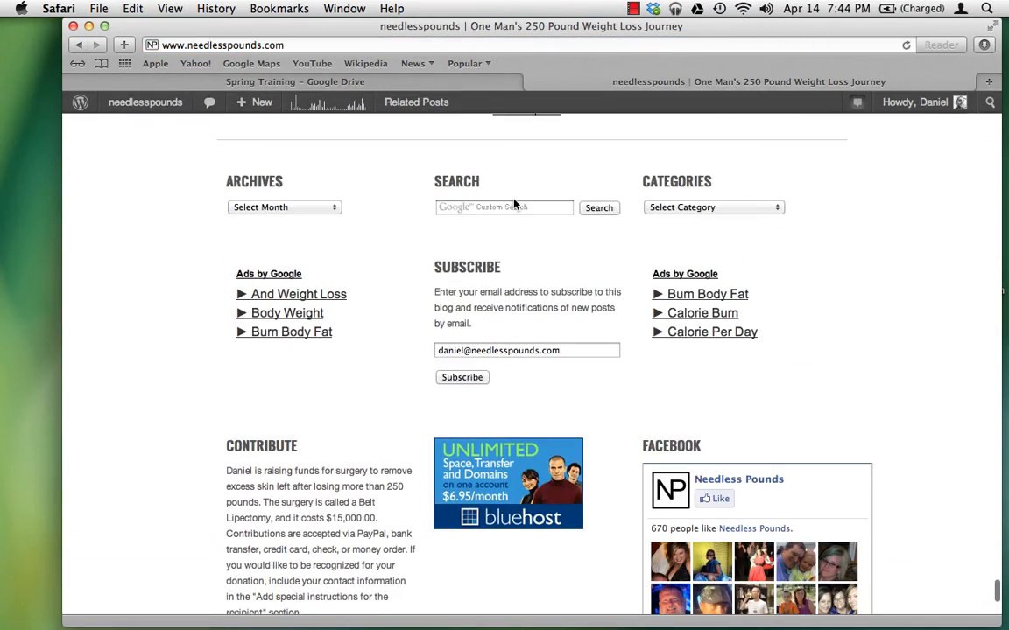
pyautogui.click(514, 206)
pyautogui.write('big ')
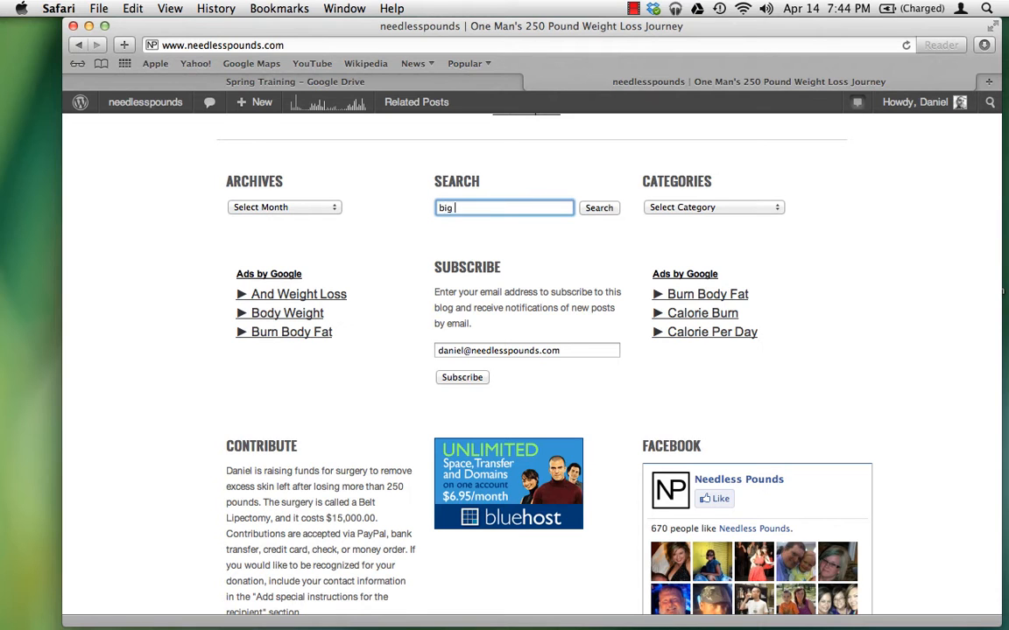
pyautogui.write('picture')
pyautogui.press('Return')
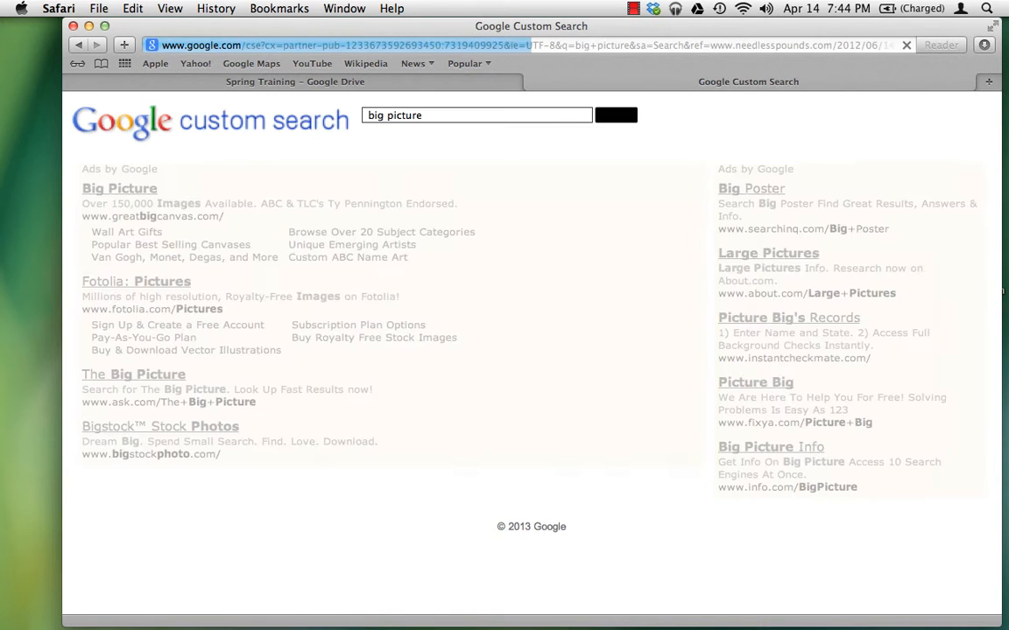
# Open the "Look at the Big Picture" post from the site search results
pyautogui.scroll(-8, 485, 321)
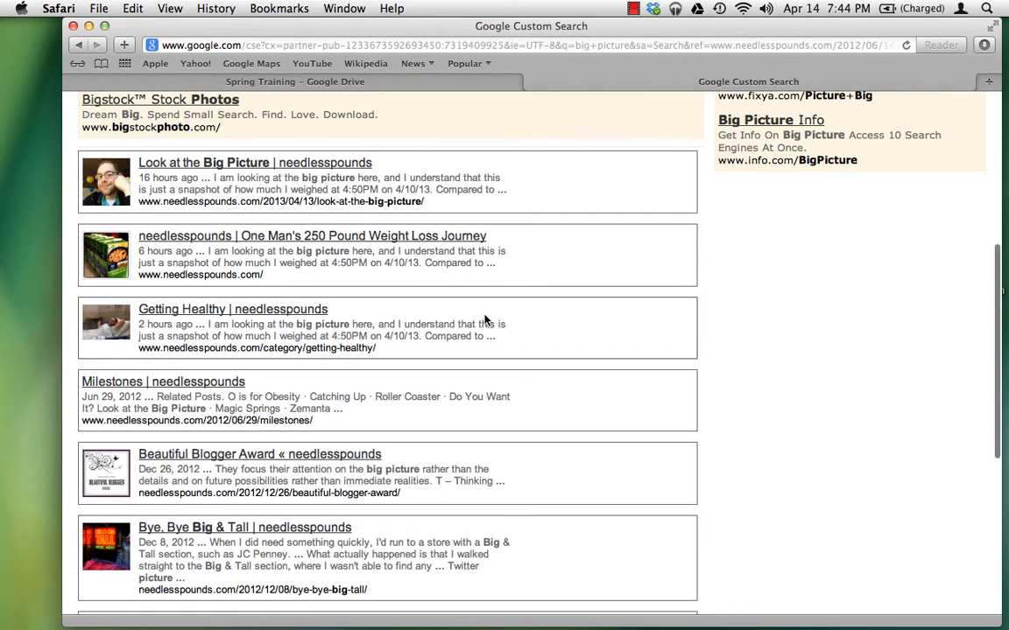
pyautogui.scroll(-2, 484, 321)
pyautogui.scroll(2, 484, 320)
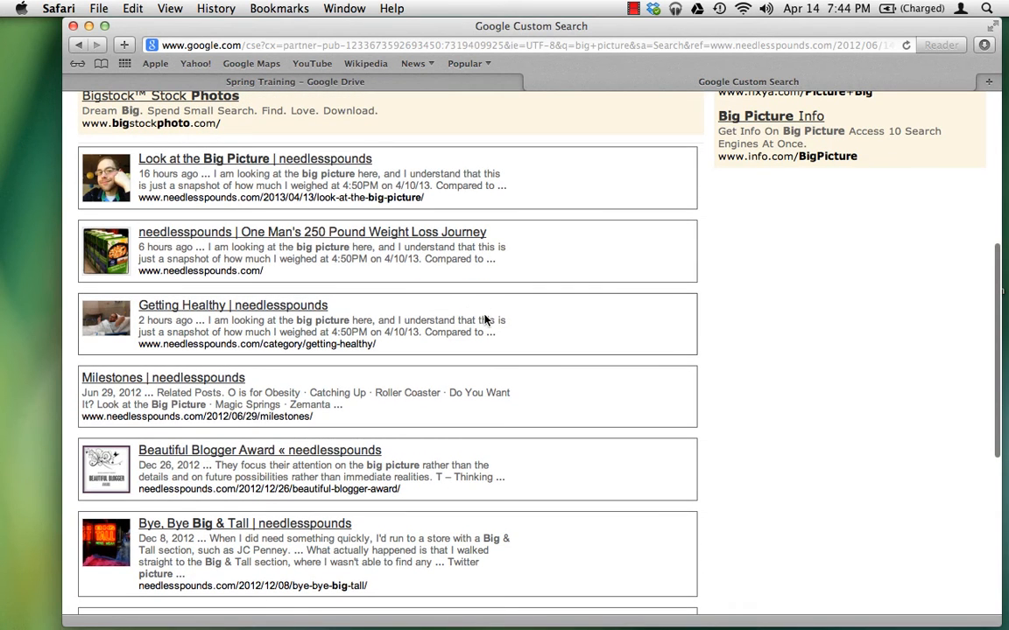
pyautogui.click(342, 159)
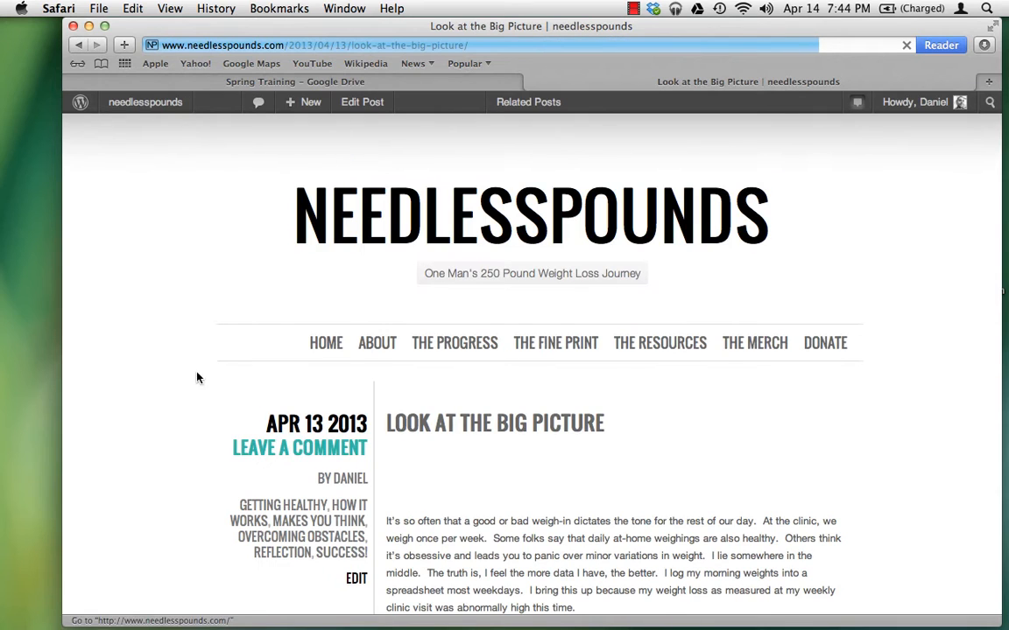
# Examine the weigh-in note and compare the Last 60 Morning Weights and Clinic Weights charts in the post
pyautogui.scroll(-8, 151, 412)
pyautogui.scroll(3, 151, 411)
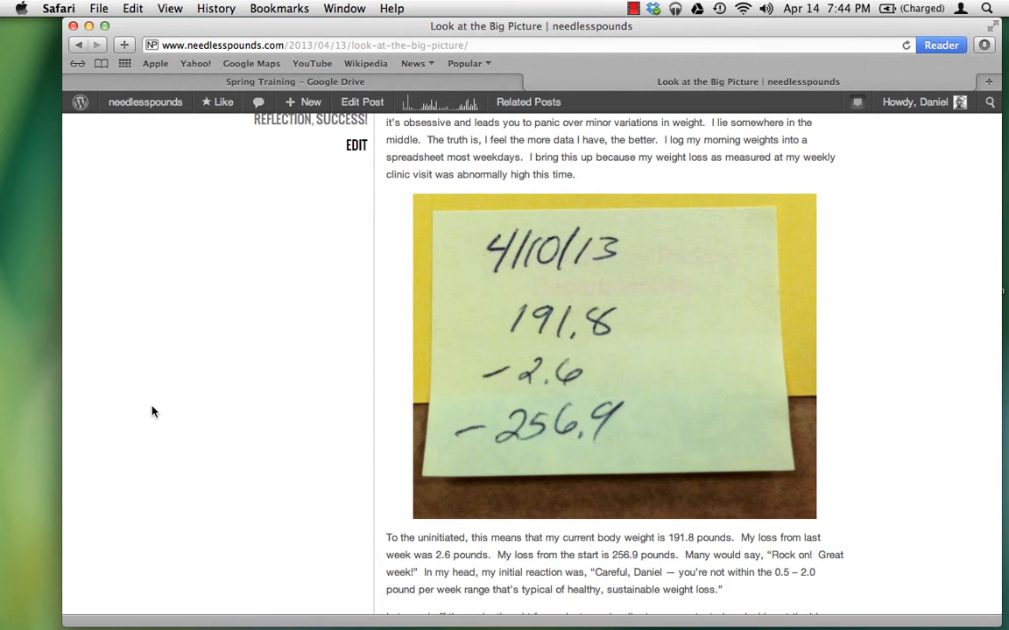
pyautogui.scroll(-10, 152, 412)
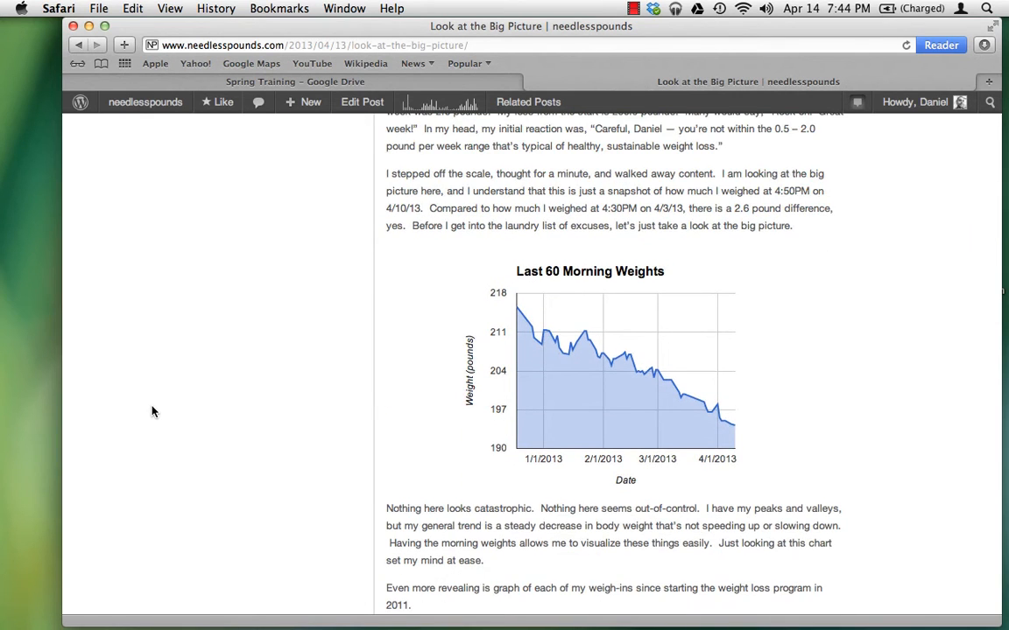
pyautogui.scroll(-1, 152, 412)
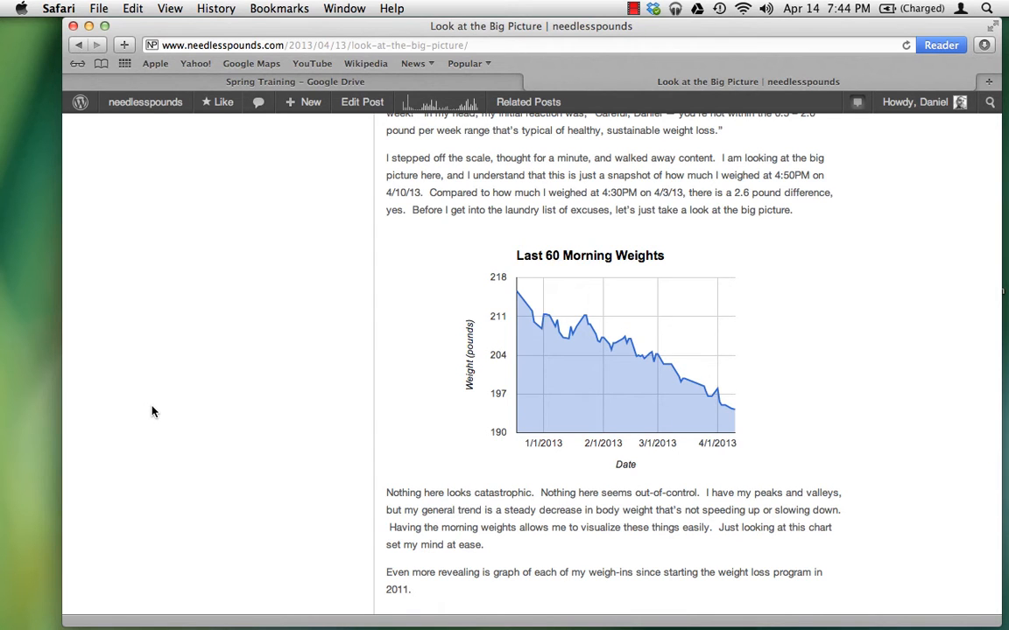
pyautogui.scroll(-10, 152, 411)
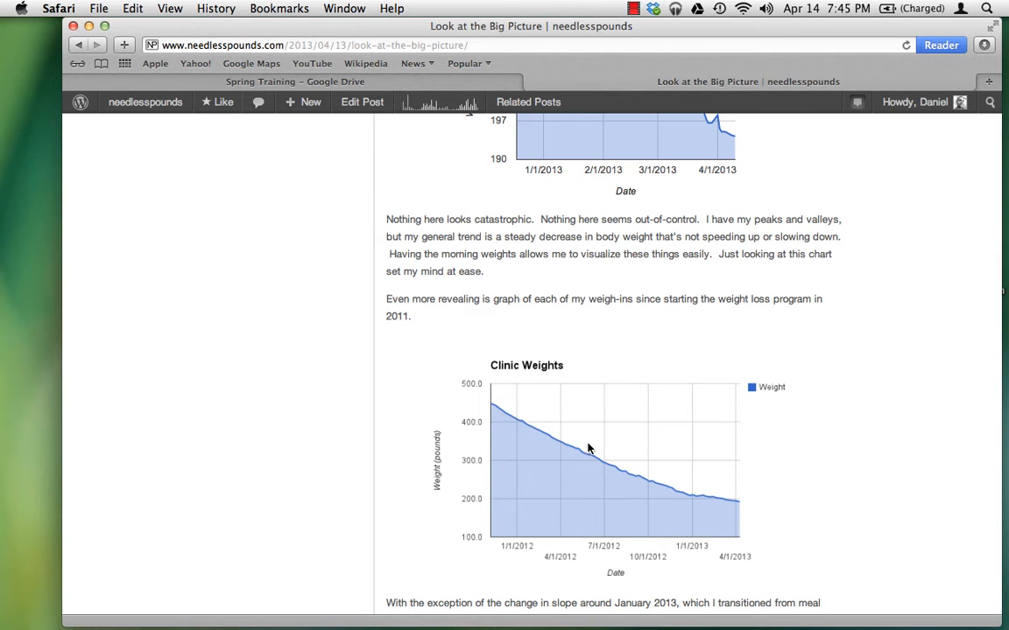
pyautogui.scroll(-2, 588, 448)
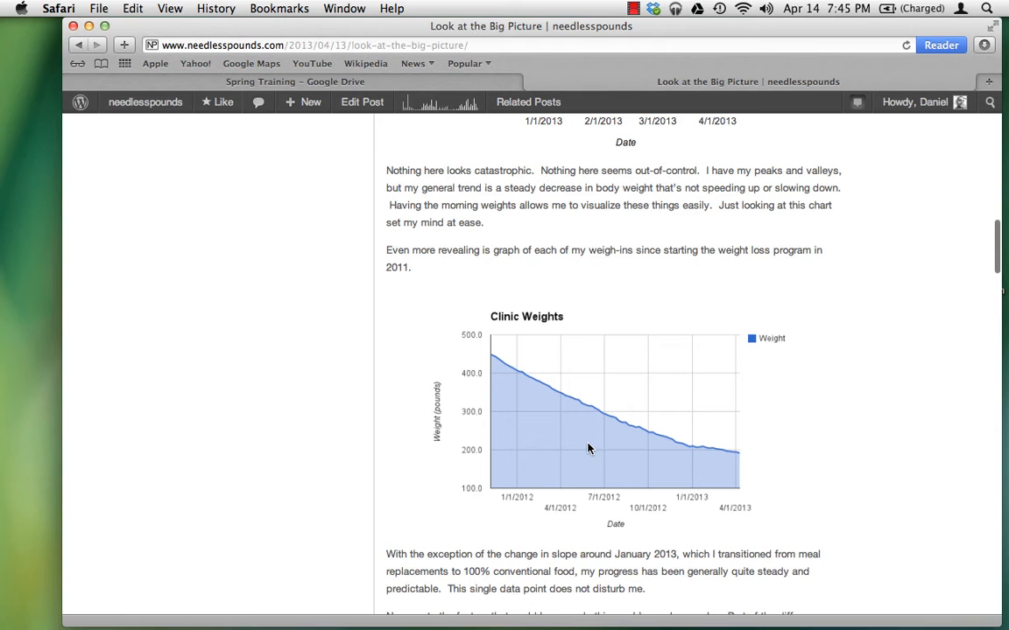
pyautogui.scroll(5, 587, 449)
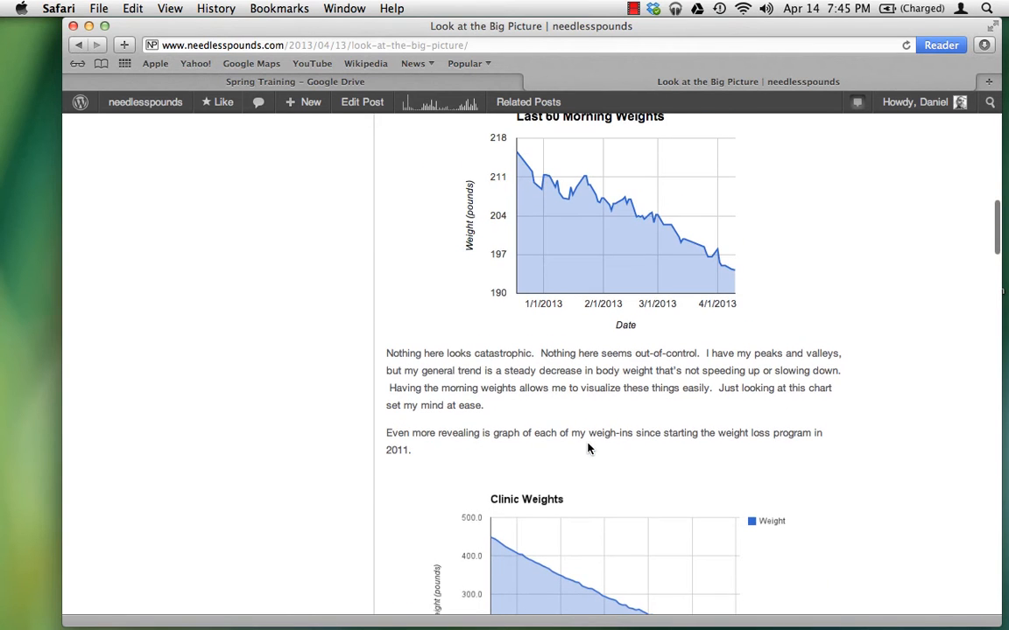
pyautogui.scroll(1, 588, 448)
pyautogui.scroll(-8, 587, 448)
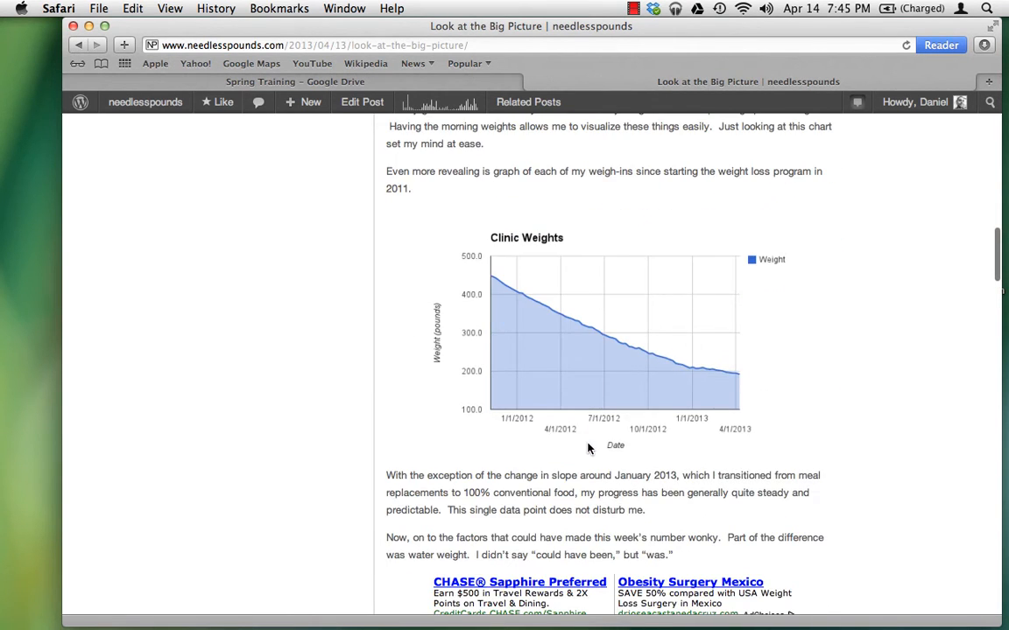
pyautogui.scroll(7, 588, 449)
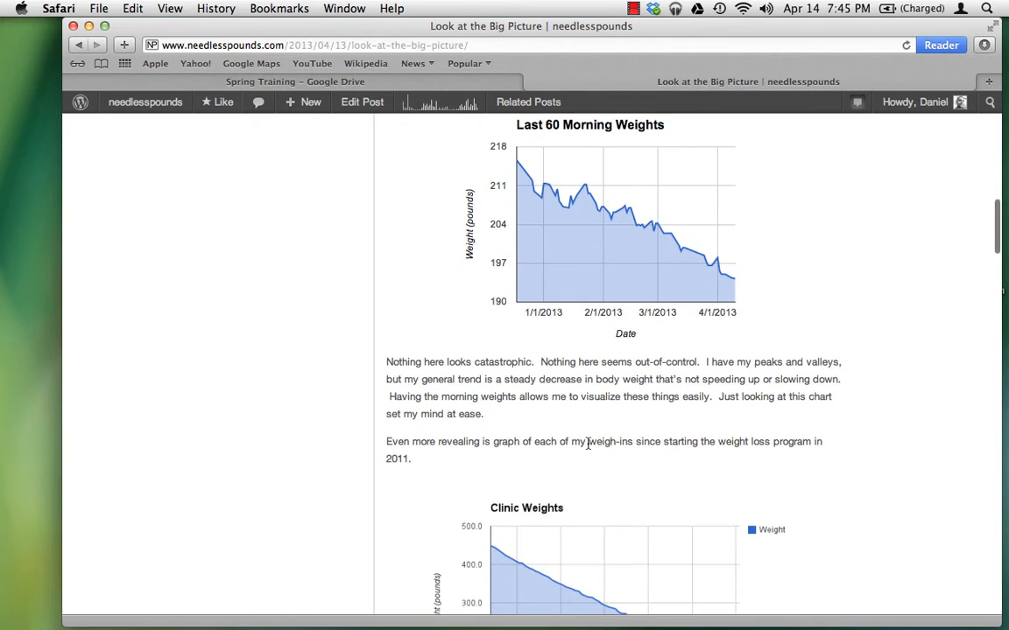
# Switch back to Google Drive and create a new spreadsheet in the Spring Training folder
pyautogui.click(351, 86)
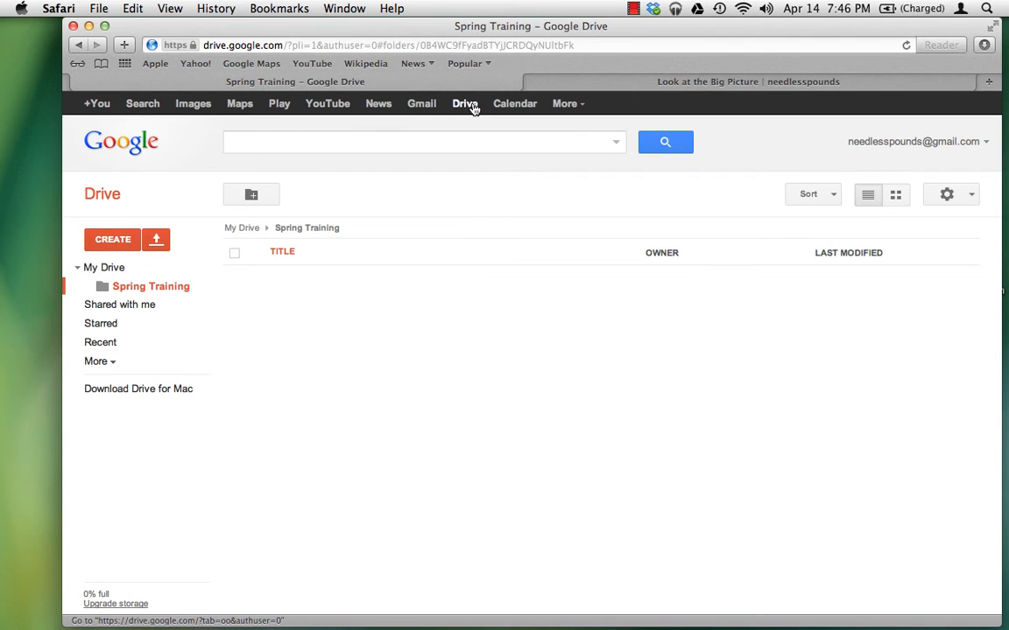
pyautogui.click(121, 245)
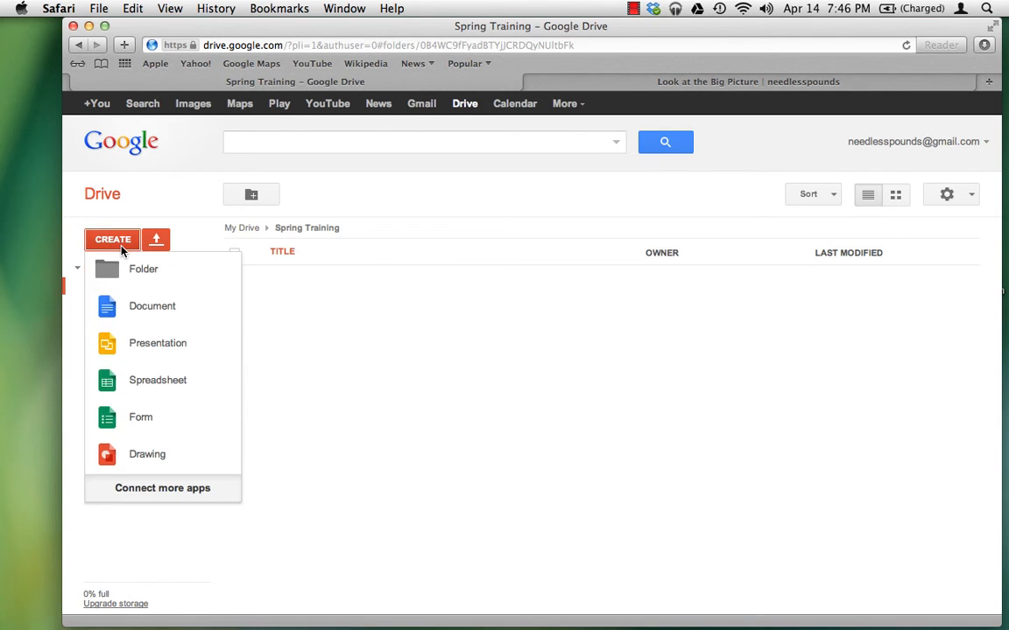
pyautogui.click(171, 385)
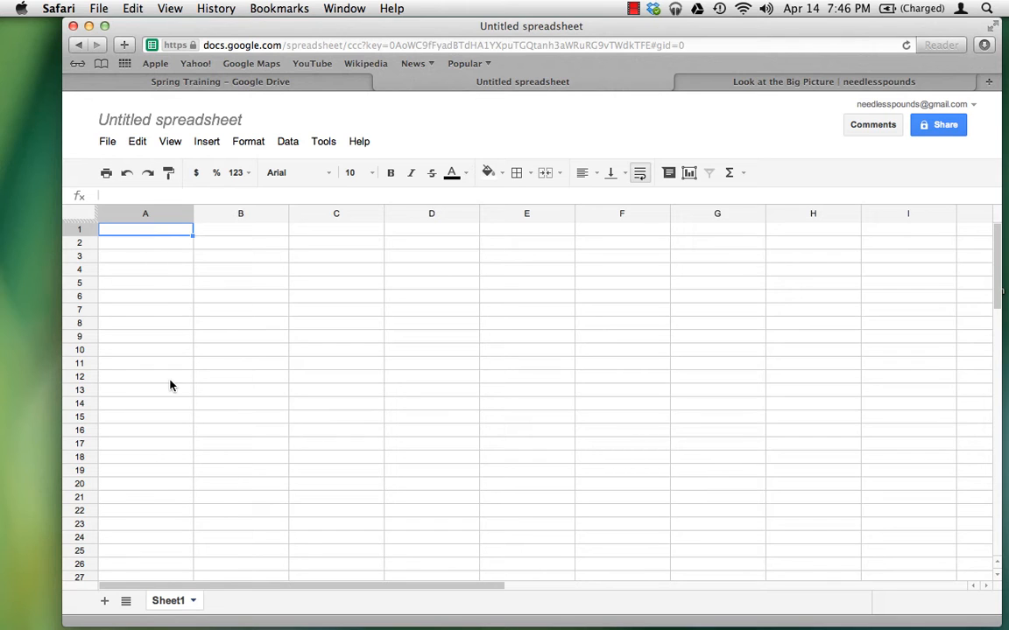
# Rename the untitled spreadsheet as "Weekly Weights"
pyautogui.click(159, 128)
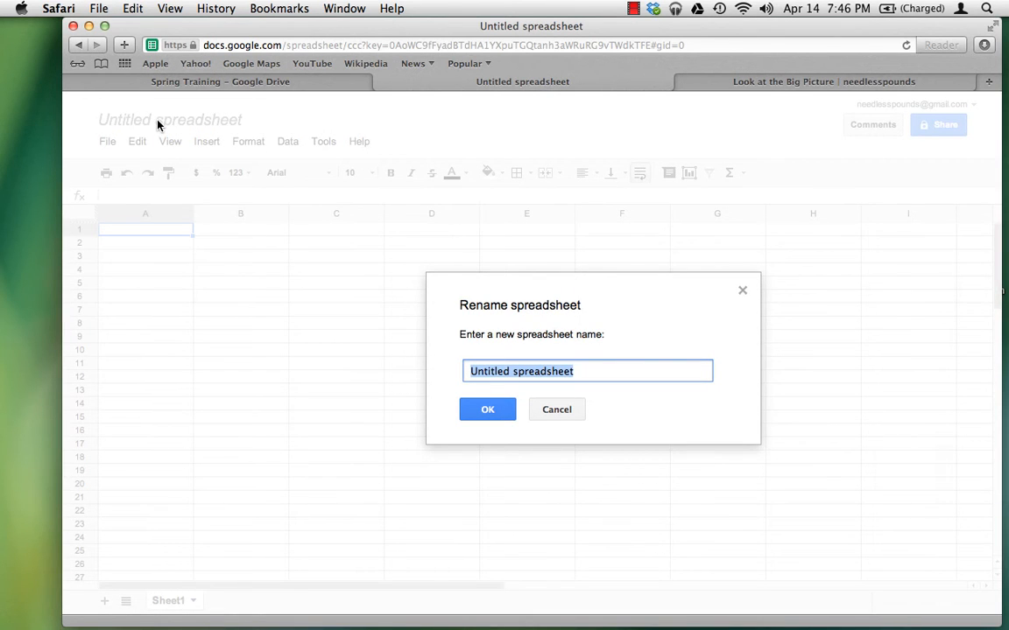
pyautogui.write('Weekl')
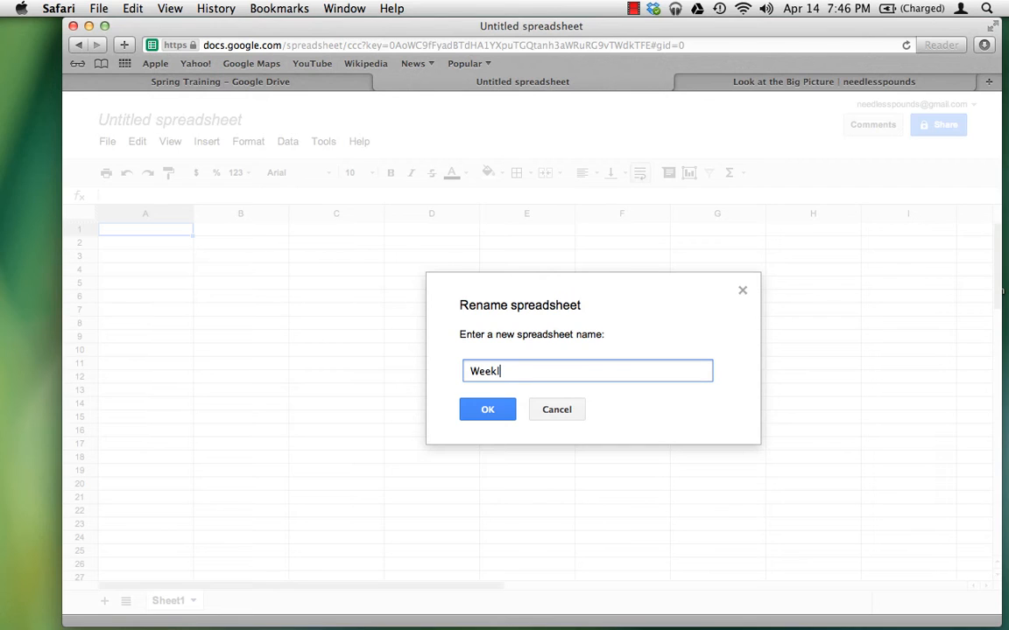
pyautogui.write('y Weights')
pyautogui.click(472, 410)
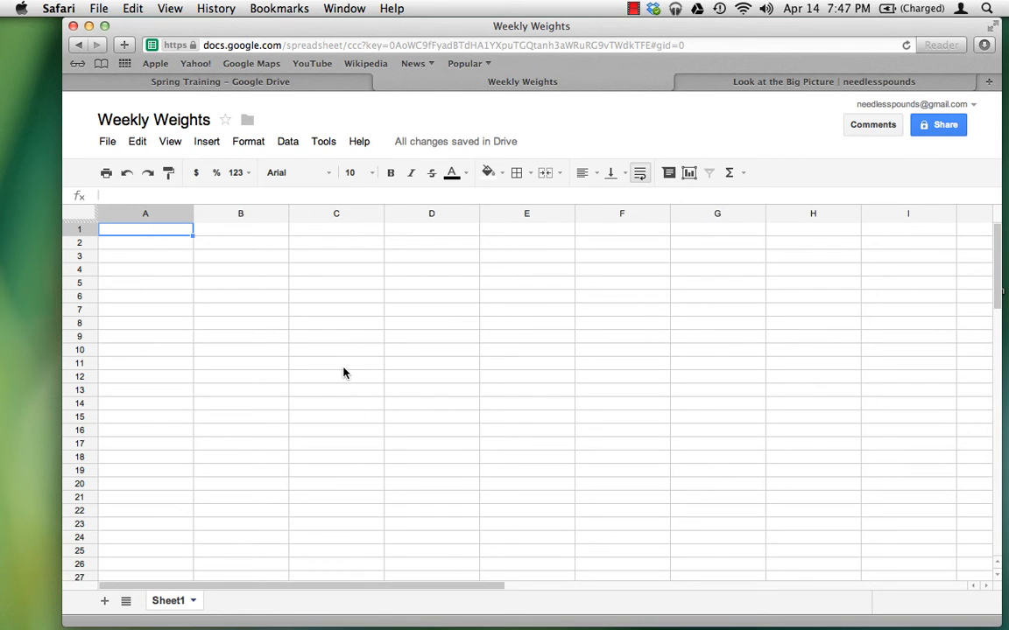
pyautogui.click(245, 322)
pyautogui.click(340, 297)
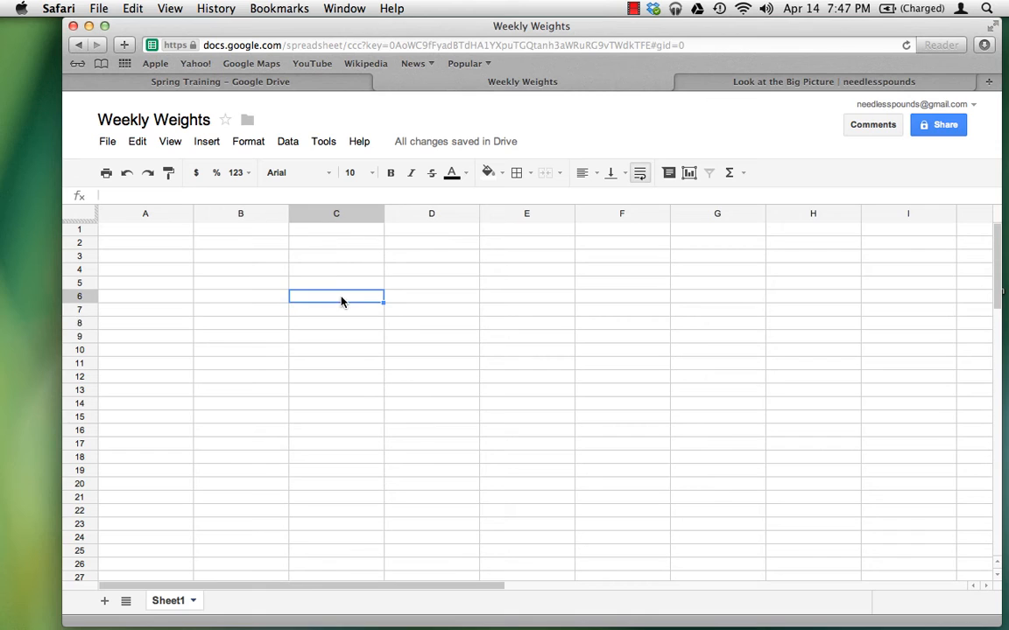
pyautogui.click(461, 284)
pyautogui.click(471, 361)
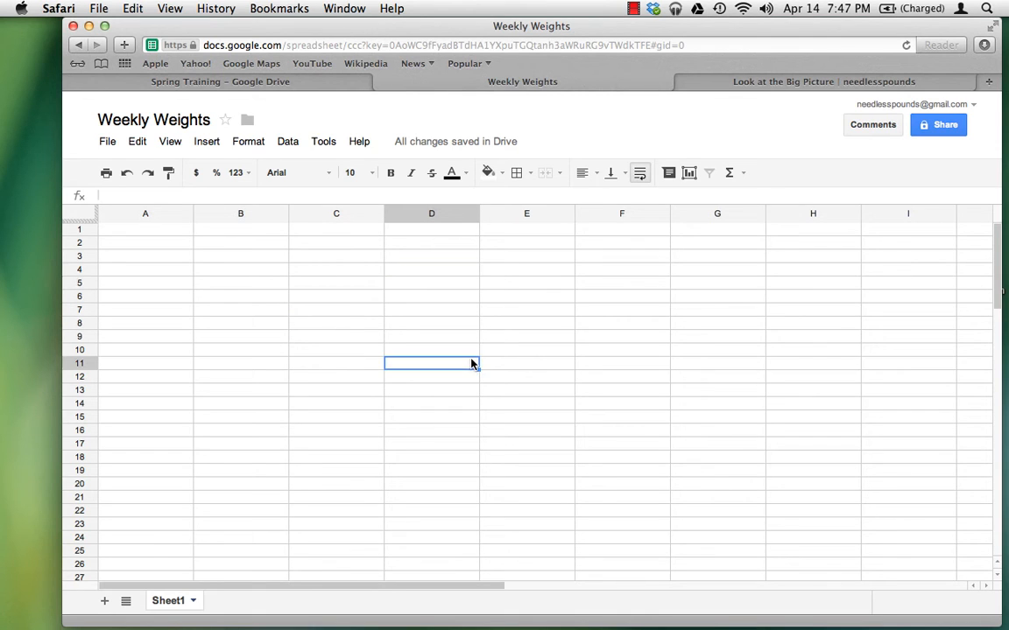
pyautogui.click(285, 370)
pyautogui.click(250, 303)
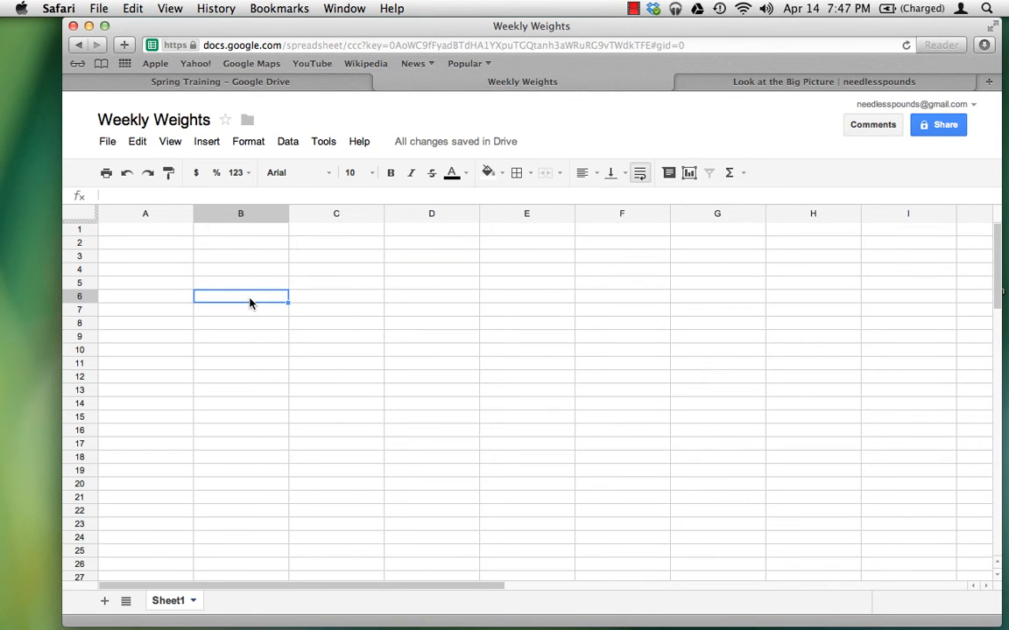
pyautogui.click(230, 281)
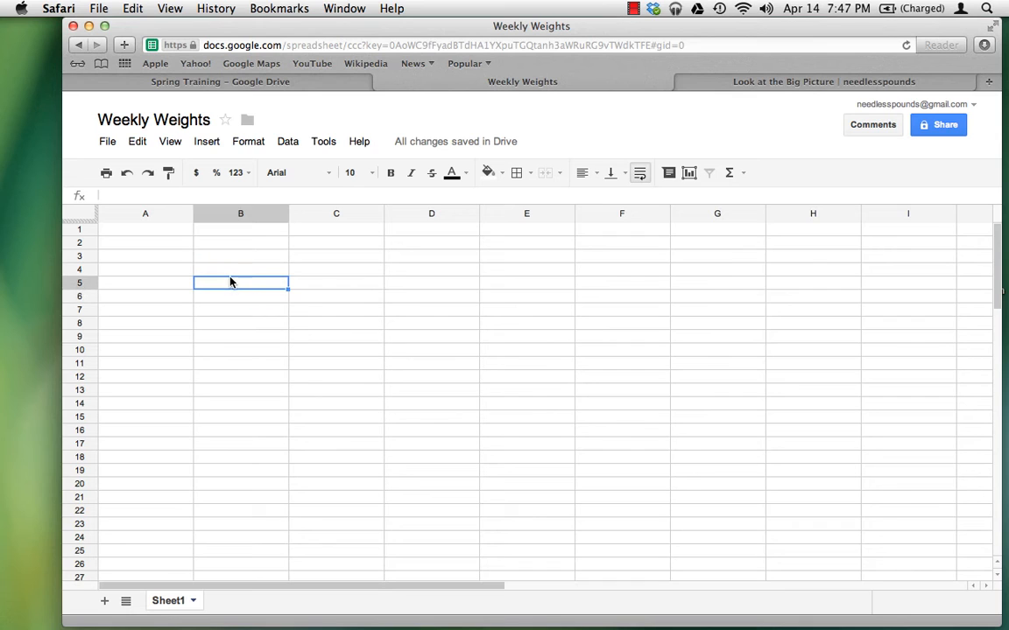
pyautogui.click(135, 243)
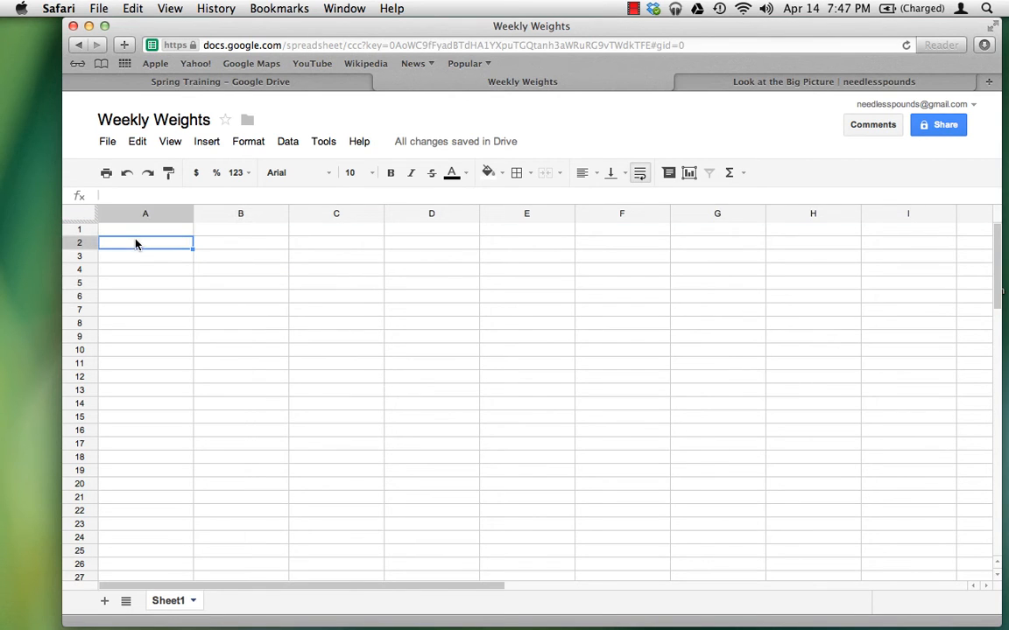
pyautogui.click(199, 249)
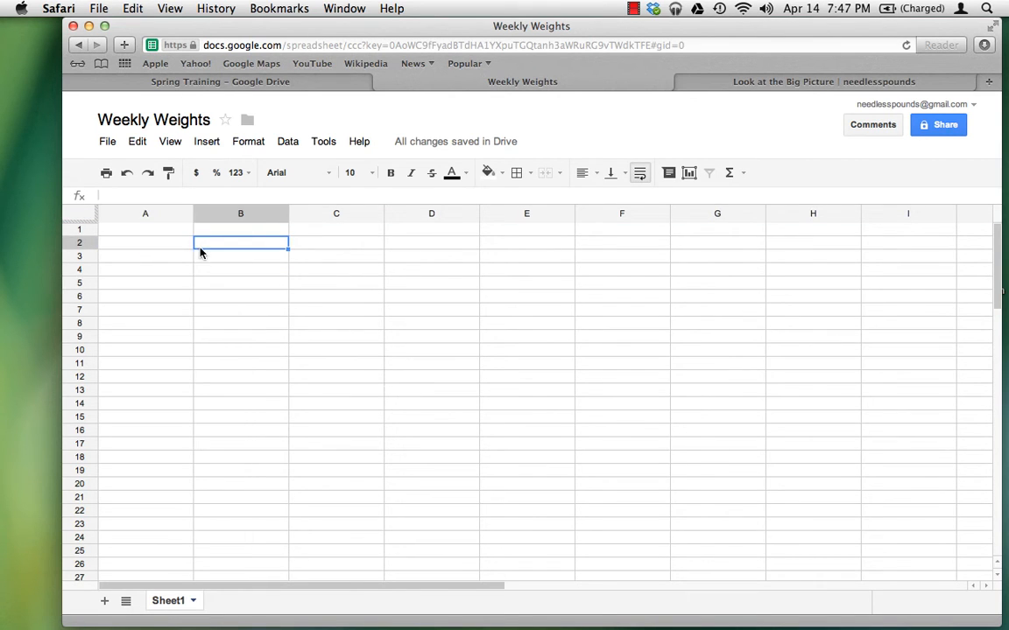
pyautogui.click(324, 328)
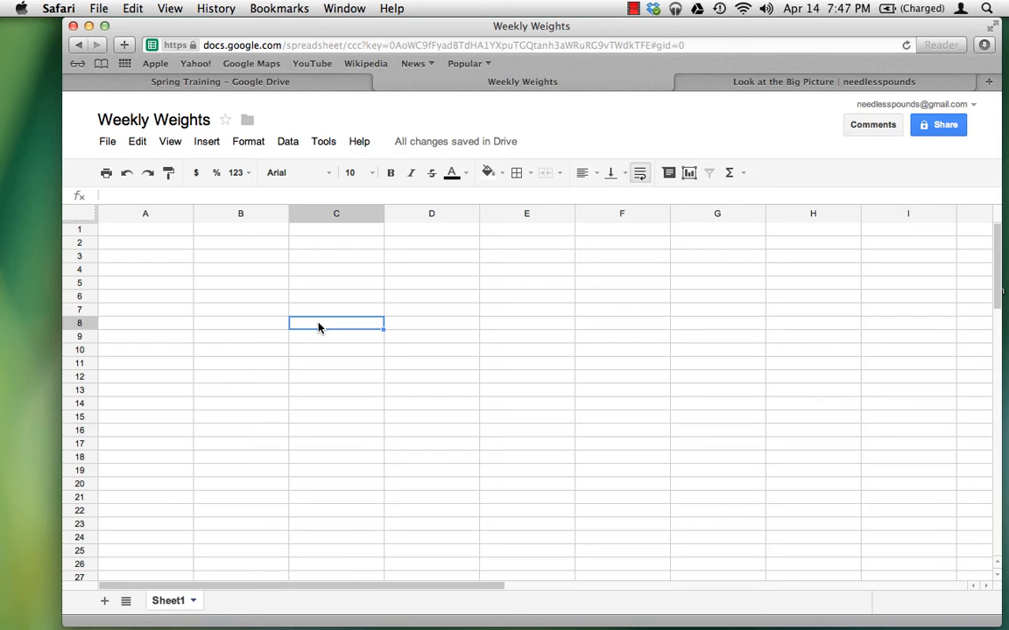
pyautogui.click(317, 214)
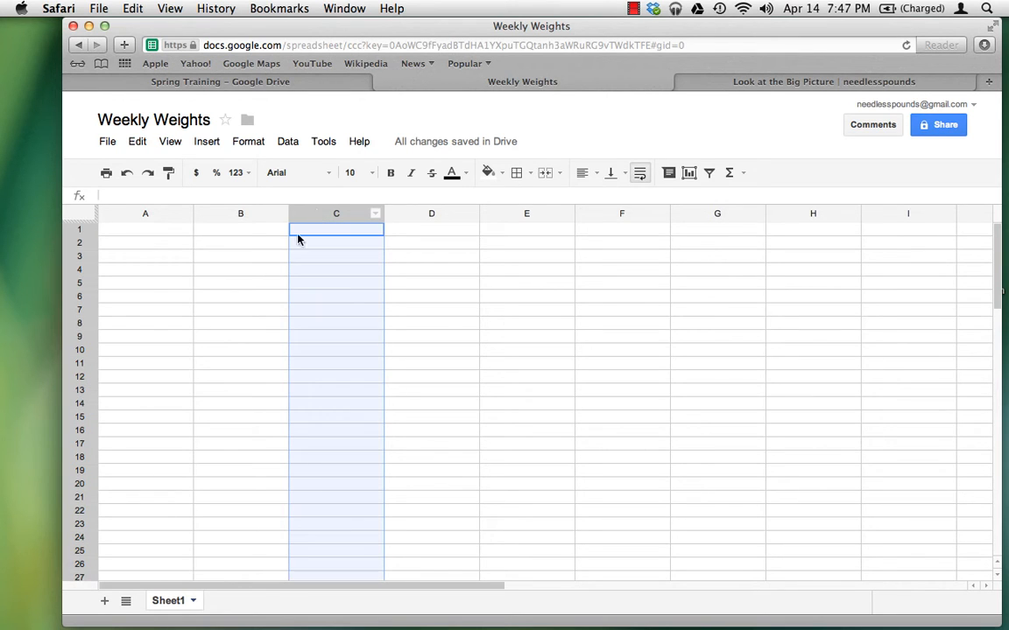
pyautogui.click(79, 323)
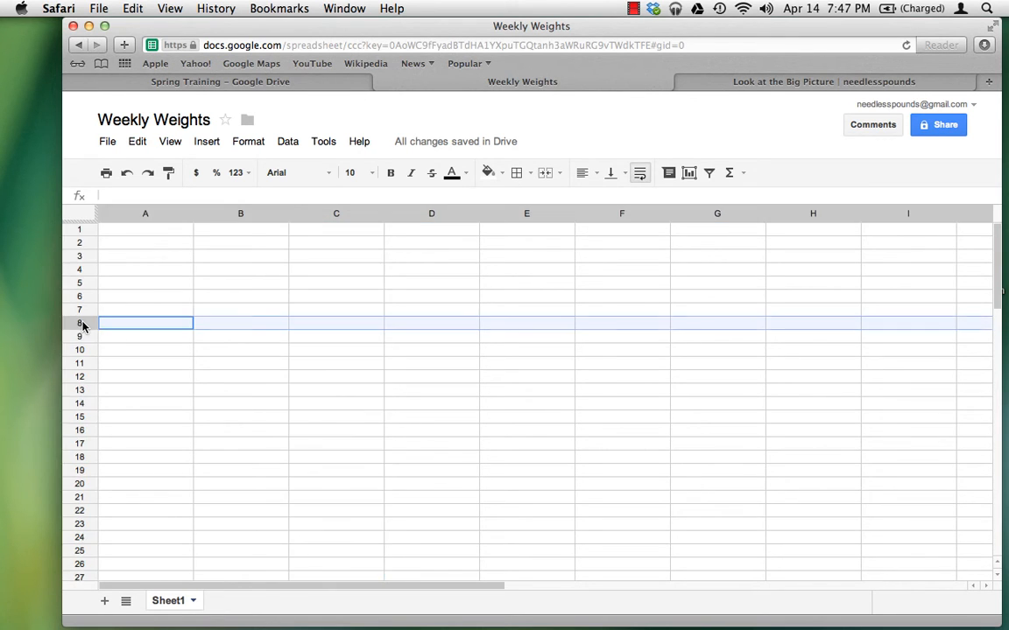
pyautogui.click(344, 330)
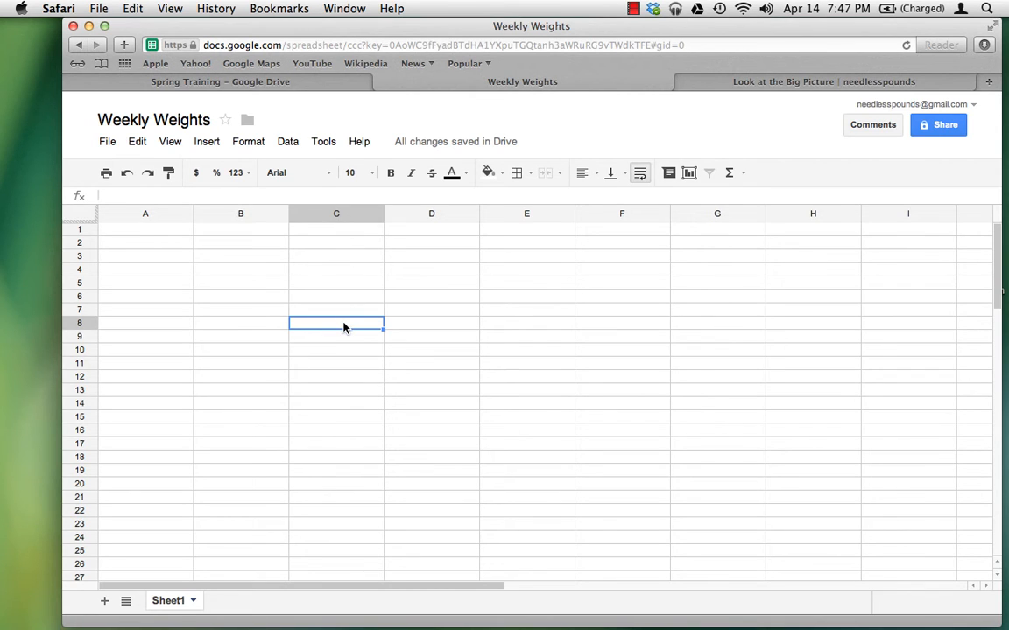
pyautogui.click(254, 326)
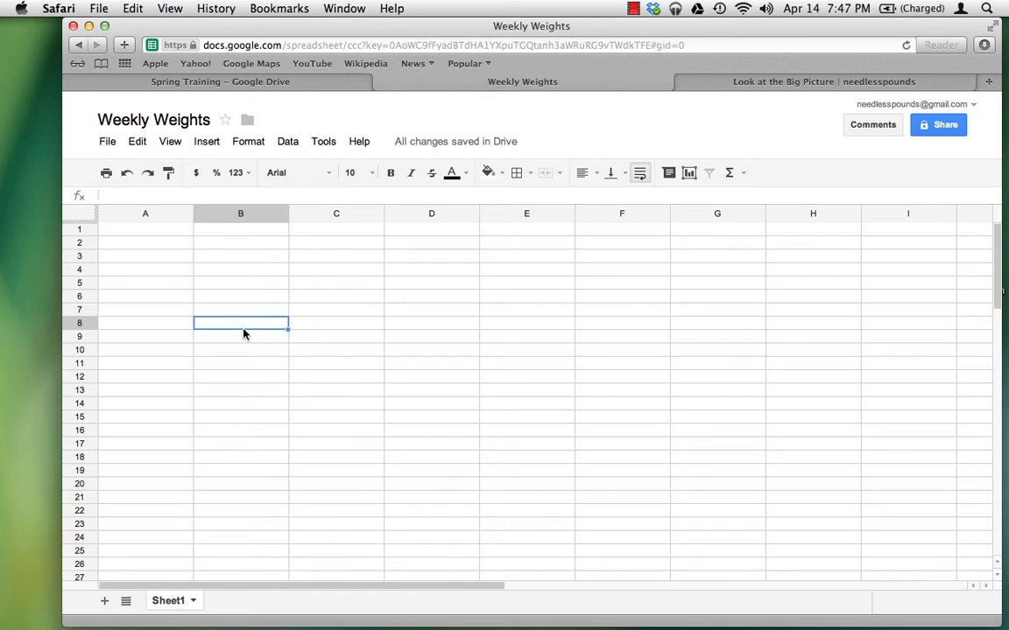
pyautogui.click(232, 313)
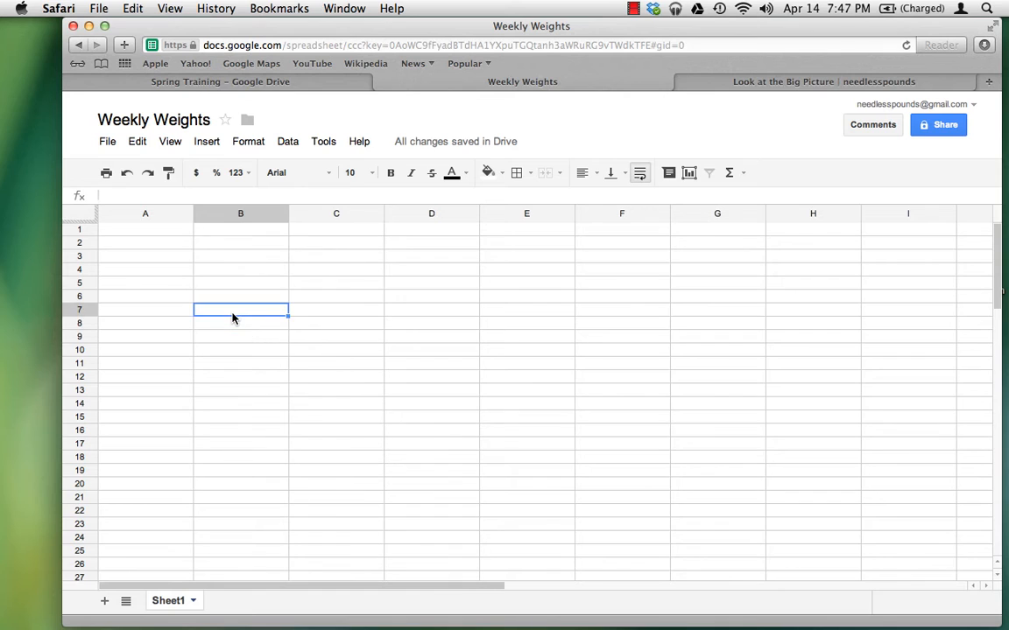
# Enter "Date" as the column header in cell A1
pyautogui.click(153, 233)
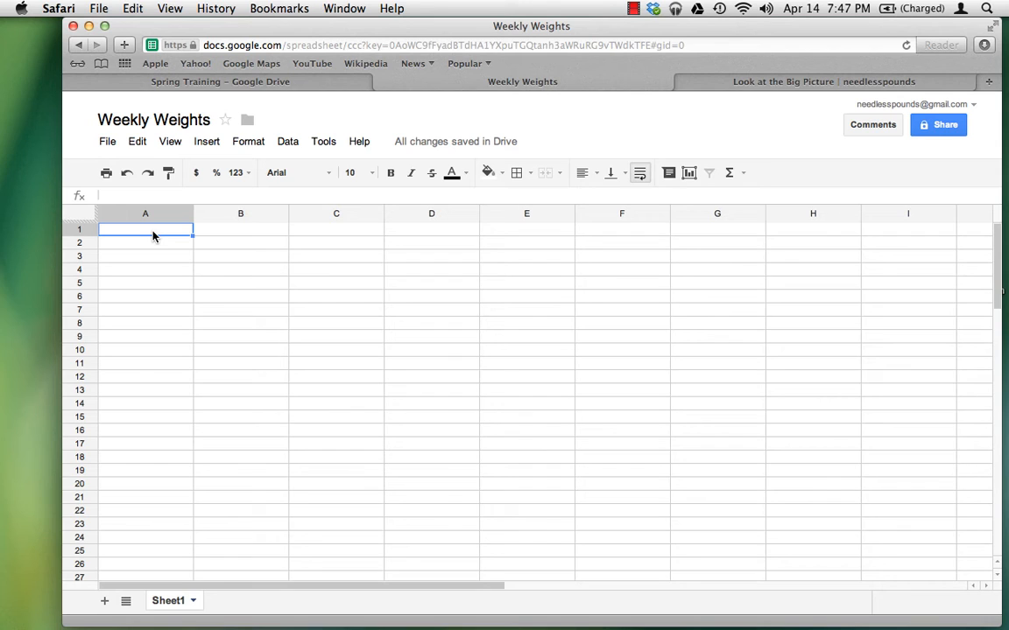
pyautogui.write('Dat')
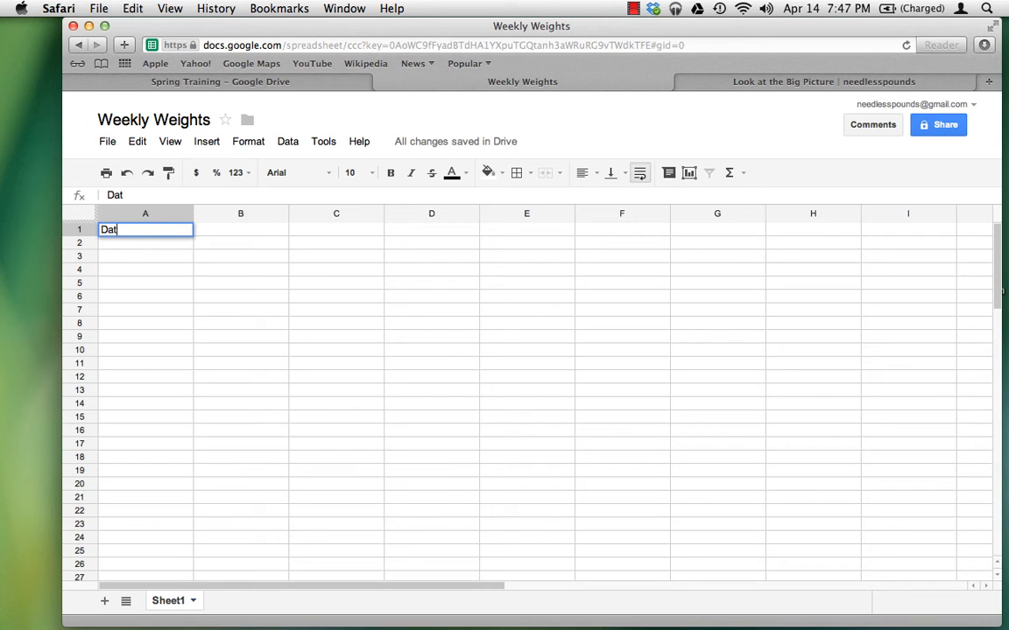
pyautogui.write('e')
pyautogui.press('Return')
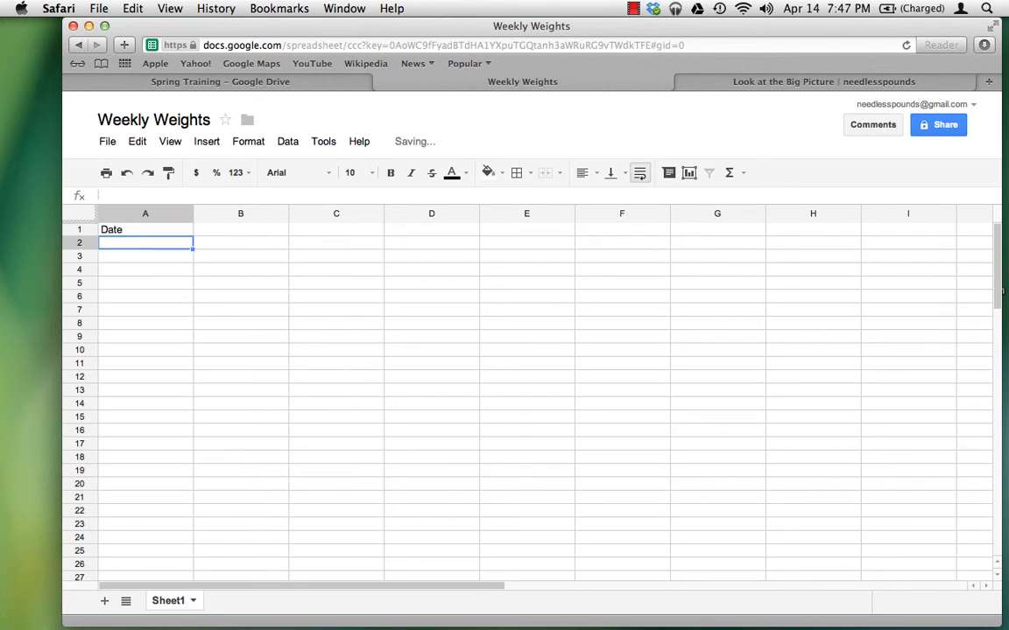
pyautogui.click(214, 307)
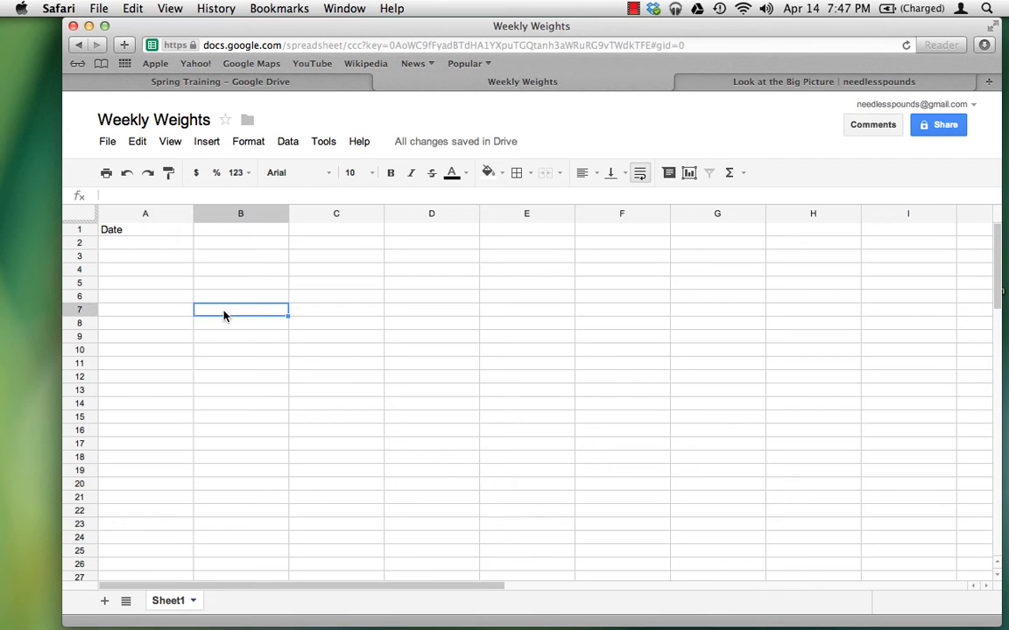
# Format the "Date" header in A1 as bold, underlined and horizontally centered
pyautogui.click(141, 231)
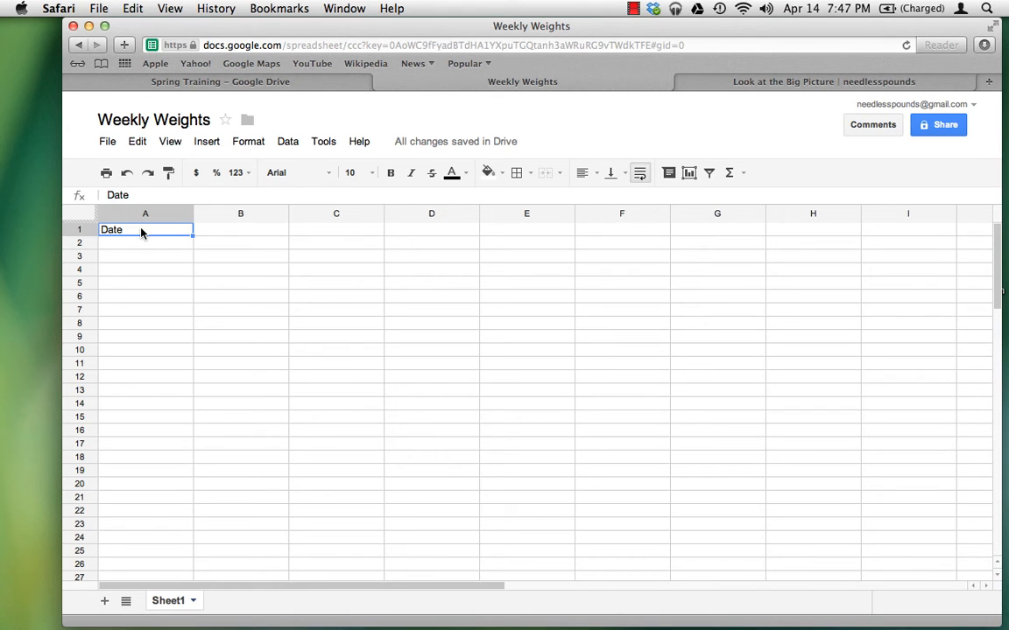
pyautogui.click(391, 173)
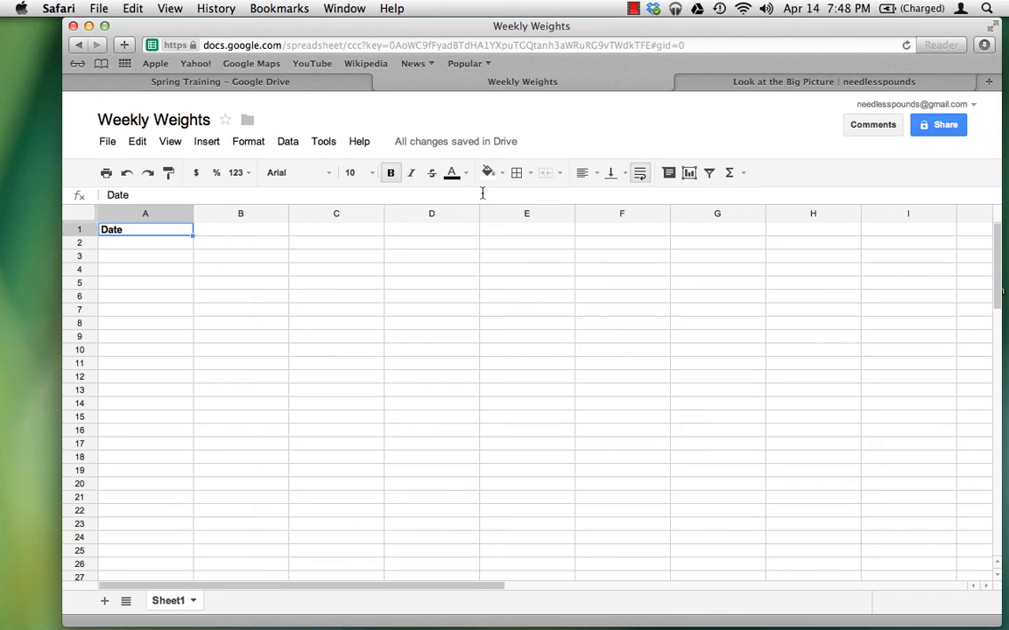
pyautogui.click(586, 173)
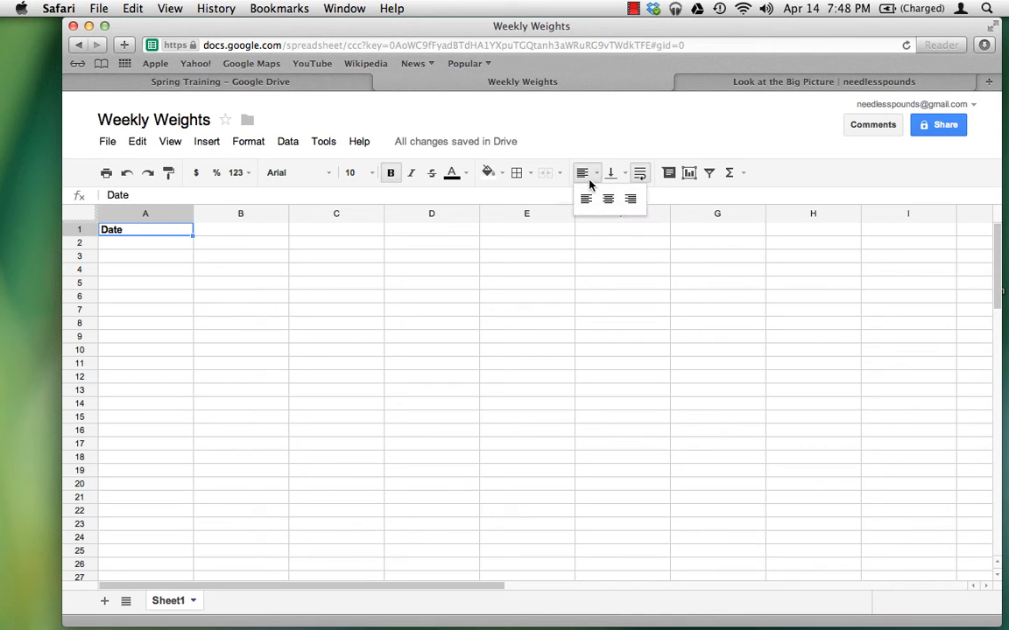
pyautogui.click(609, 200)
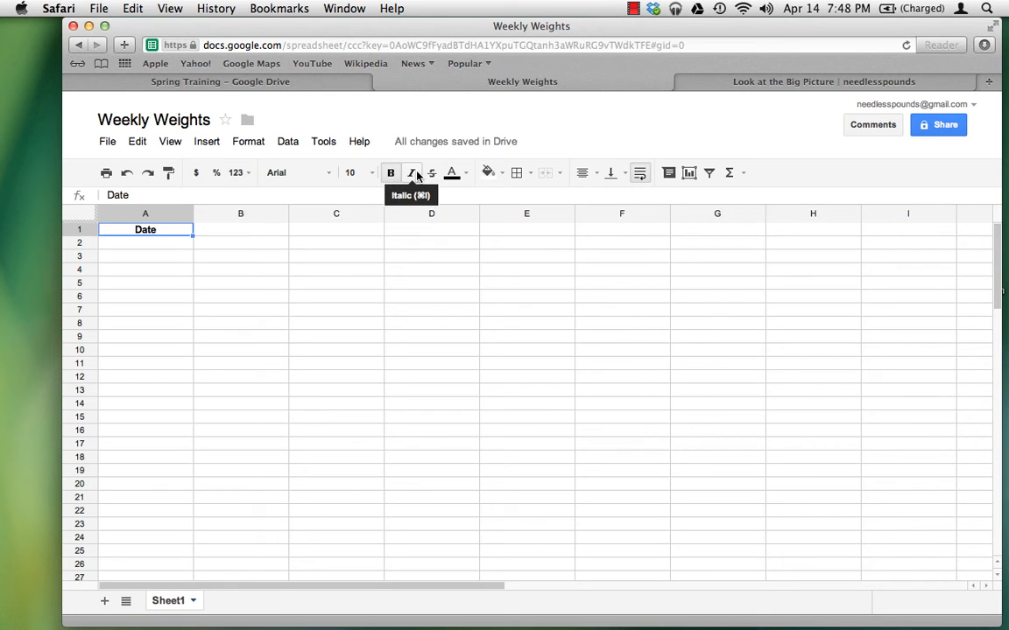
pyautogui.press('super+b')
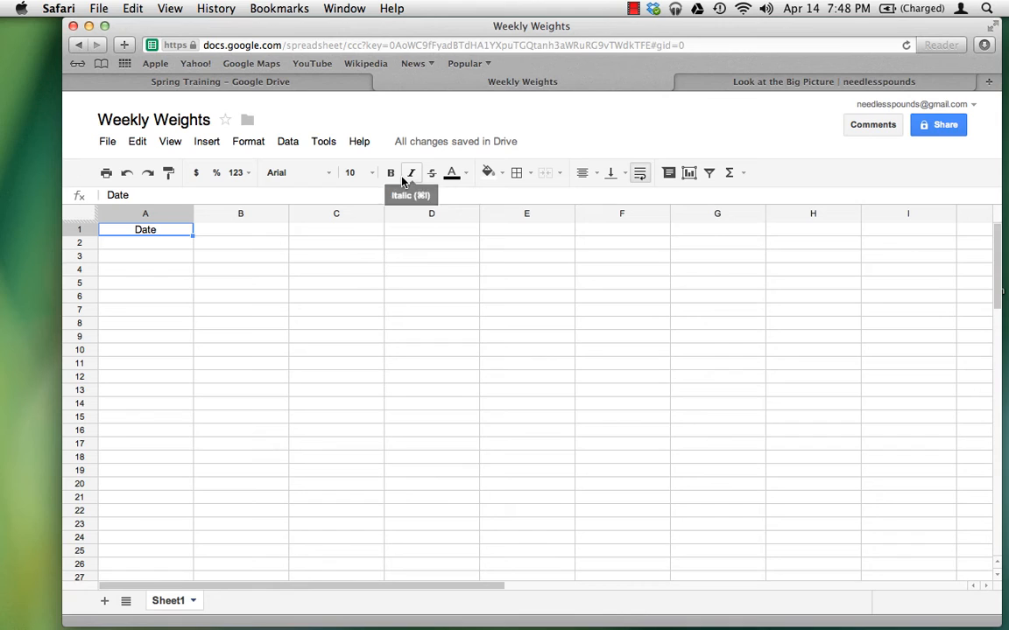
pyautogui.press('super+b')
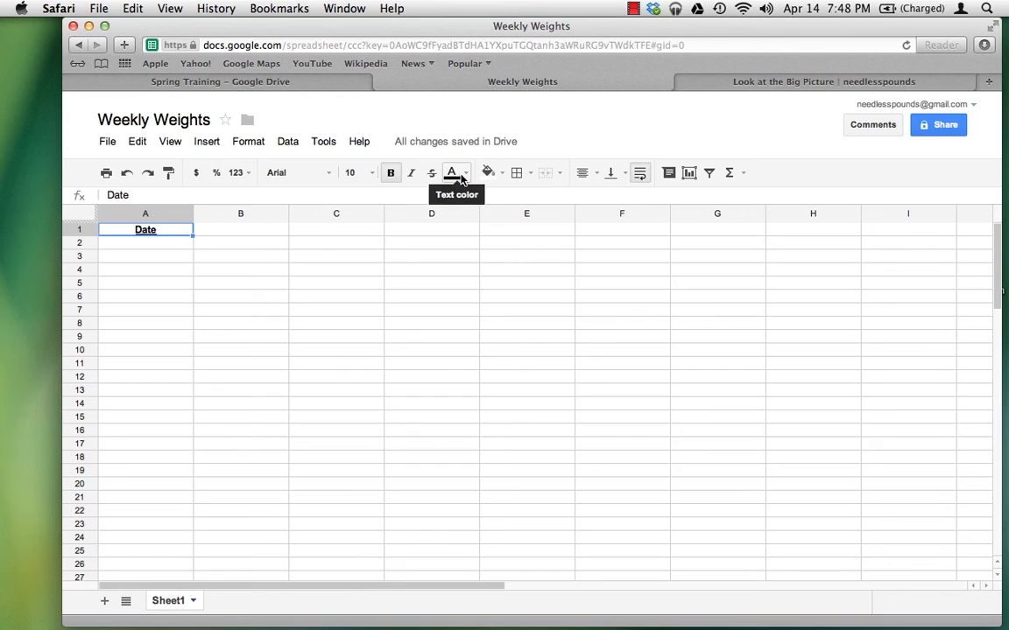
# Enter "Weight" as the column header in cell B1
pyautogui.click(257, 231)
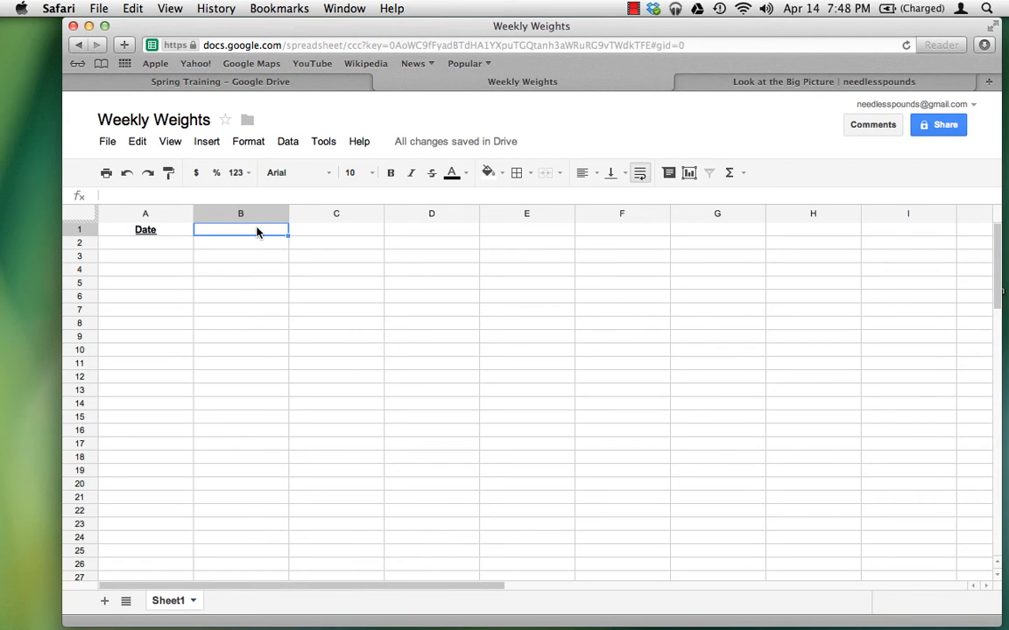
pyautogui.write('Wei')
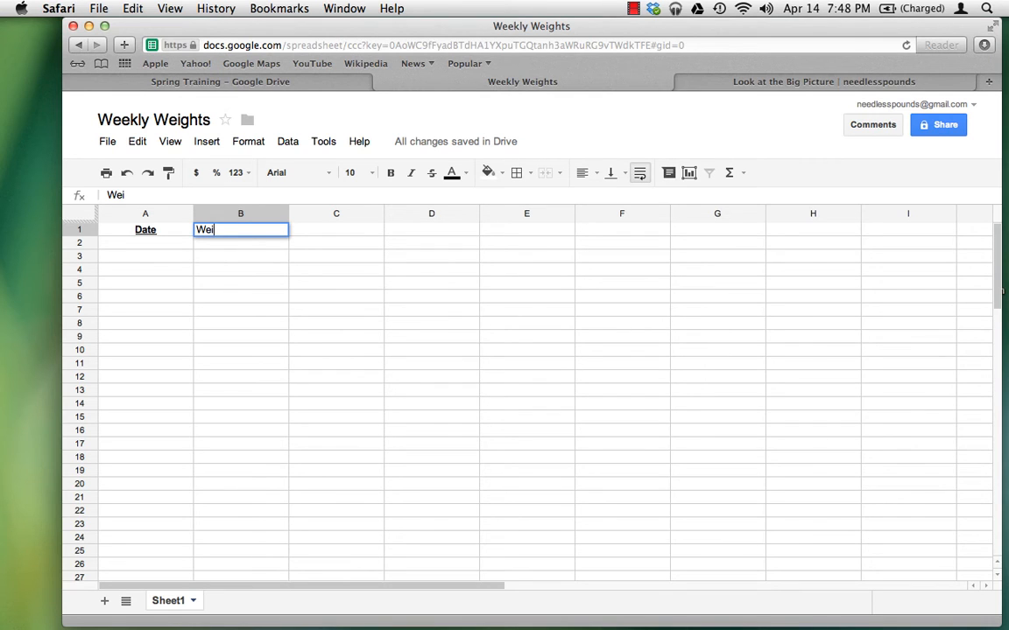
pyautogui.write('ght')
pyautogui.press('Return')
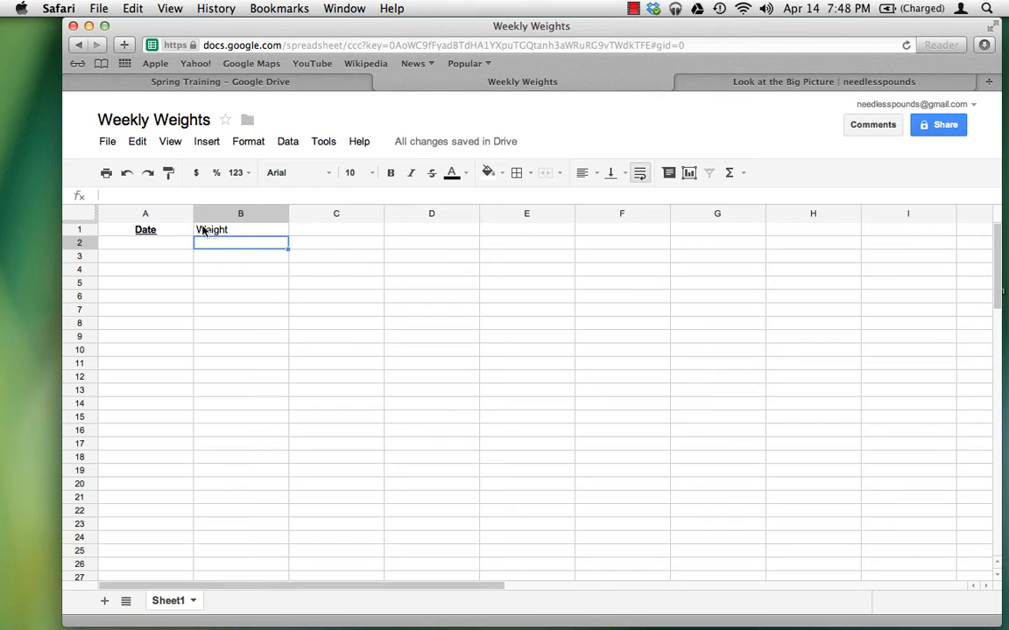
# Copy the formatting of the "Date" header onto the "Weight" header in B1 with the paint format tool
pyautogui.click(152, 233)
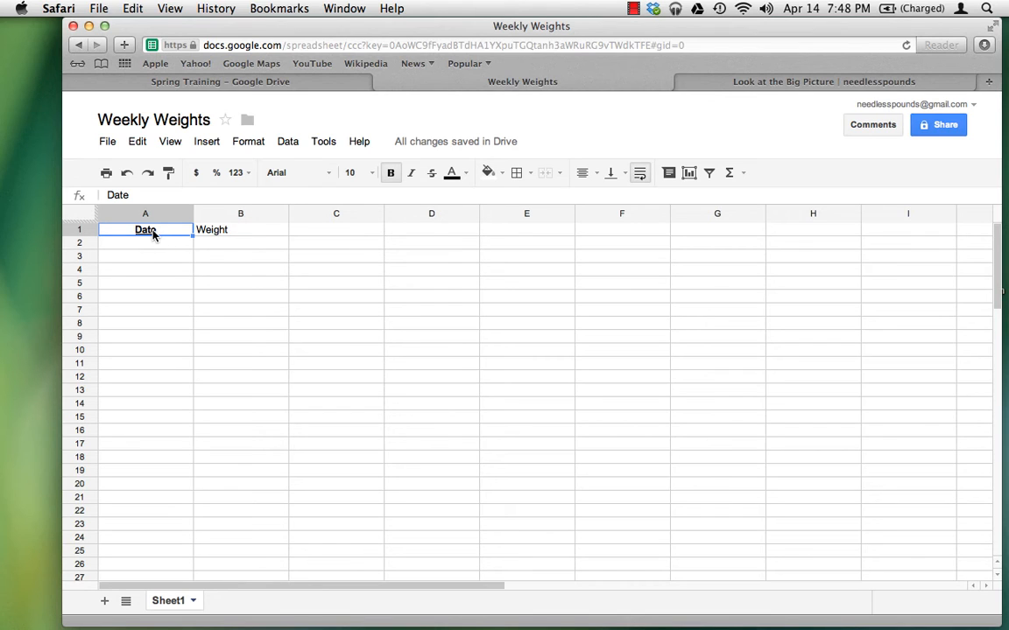
pyautogui.click(170, 174)
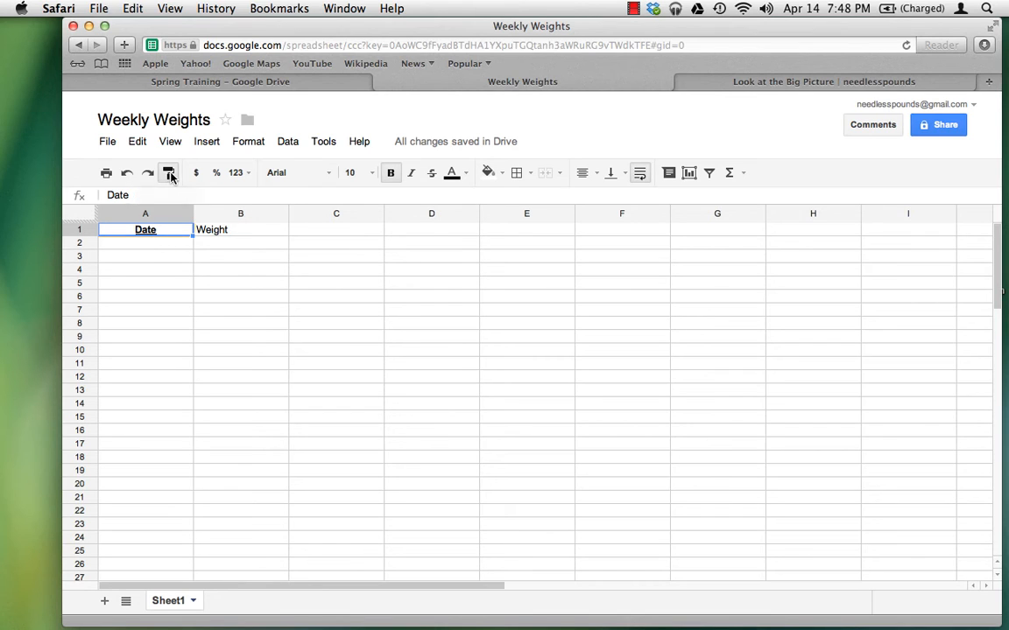
pyautogui.click(225, 232)
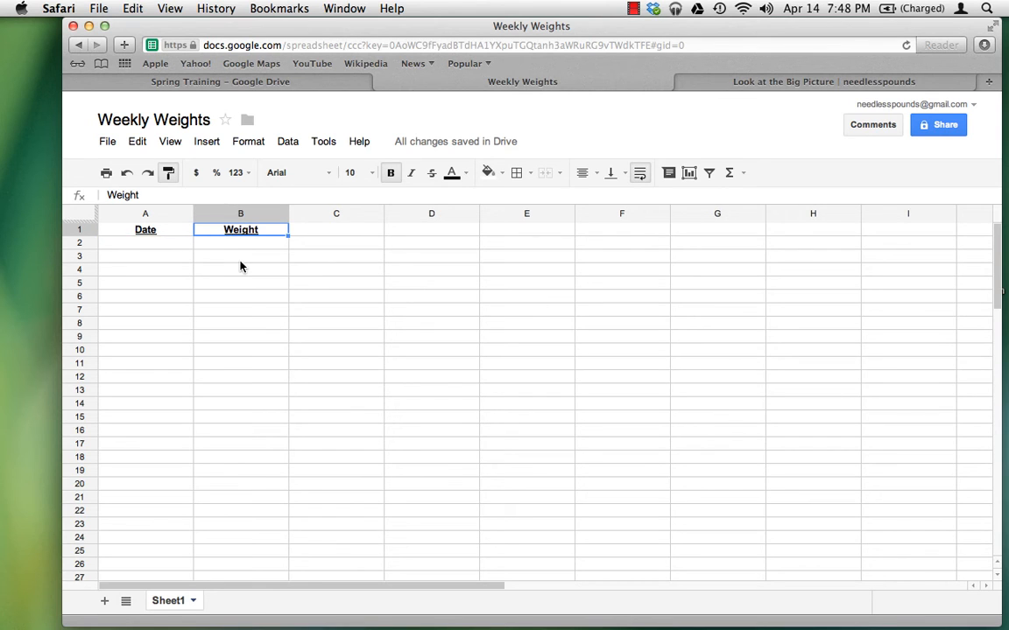
pyautogui.click(241, 261)
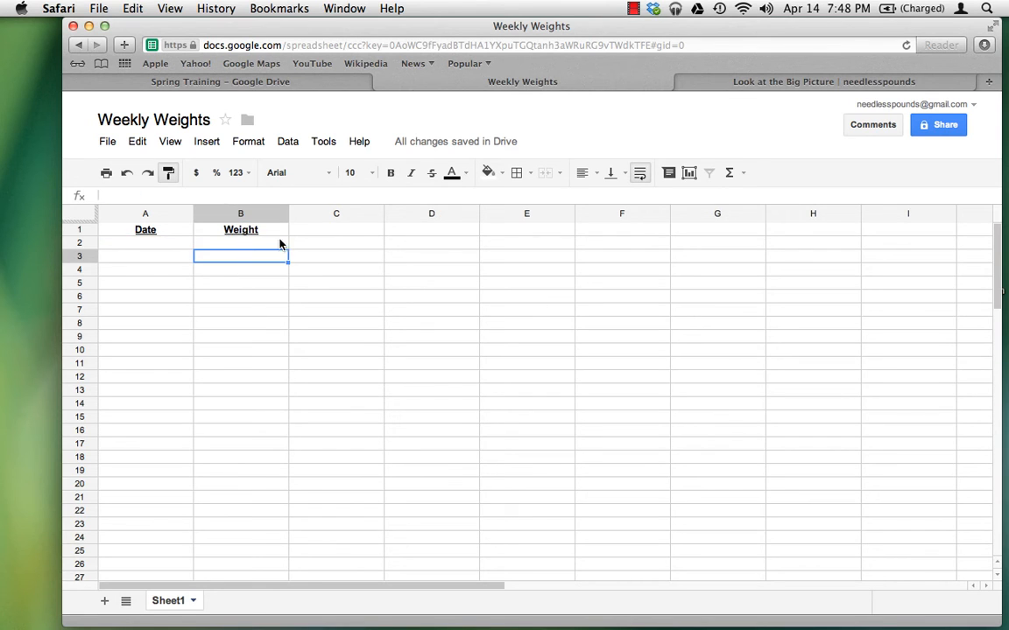
# Enter "Notes" as the column header in cell C1
pyautogui.click(331, 232)
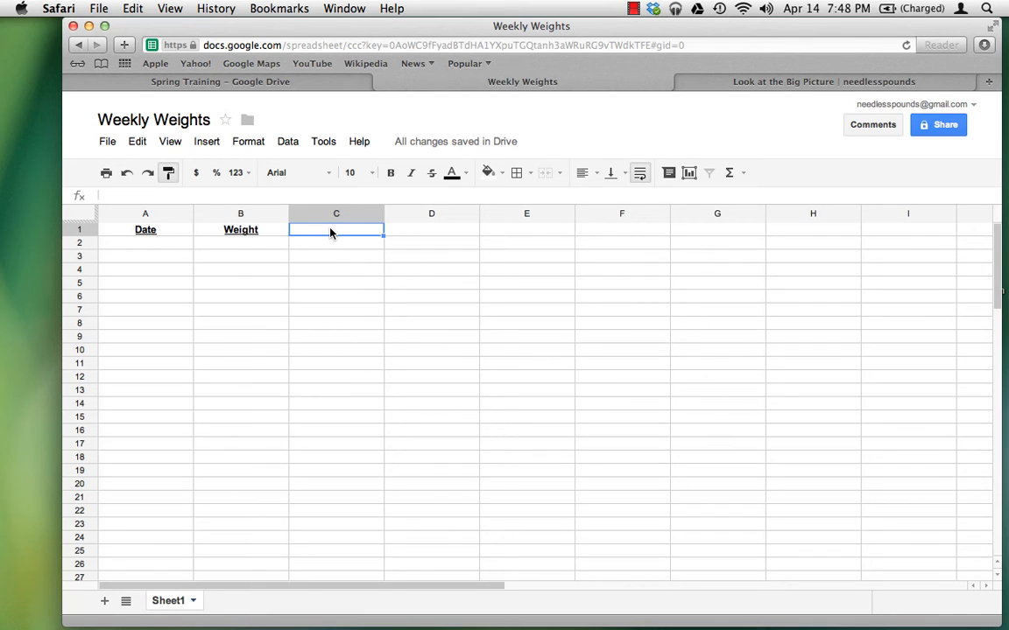
pyautogui.write('N')
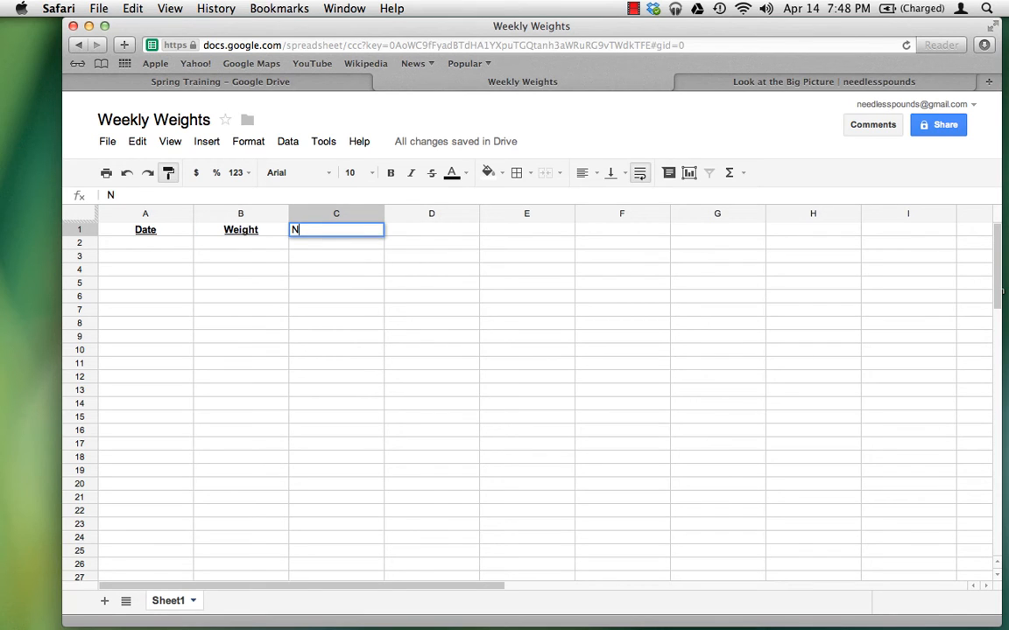
pyautogui.write('otes')
pyautogui.press('Return')
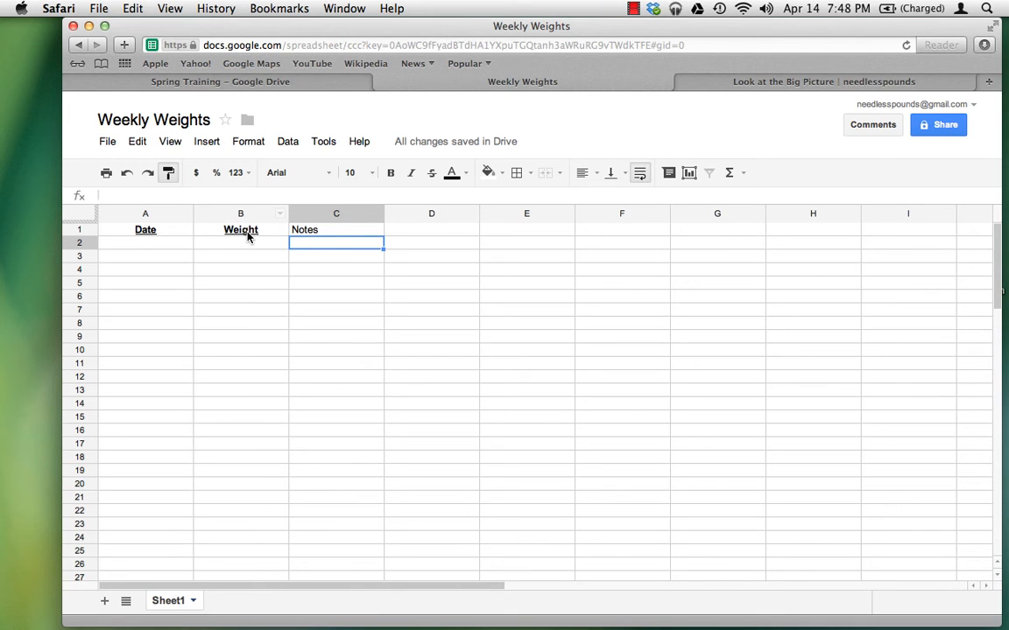
# Copy the formatting of the "Weight" header onto the "Notes" header in C1 with the paint format tool
pyautogui.click(247, 231)
pyautogui.click(169, 173)
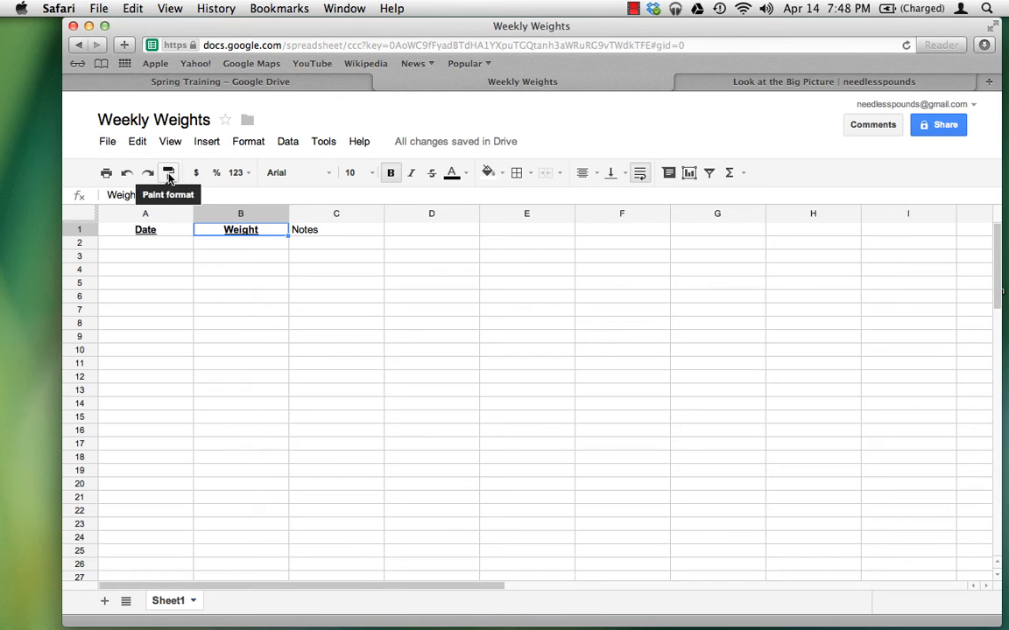
pyautogui.click(169, 174)
pyautogui.click(327, 238)
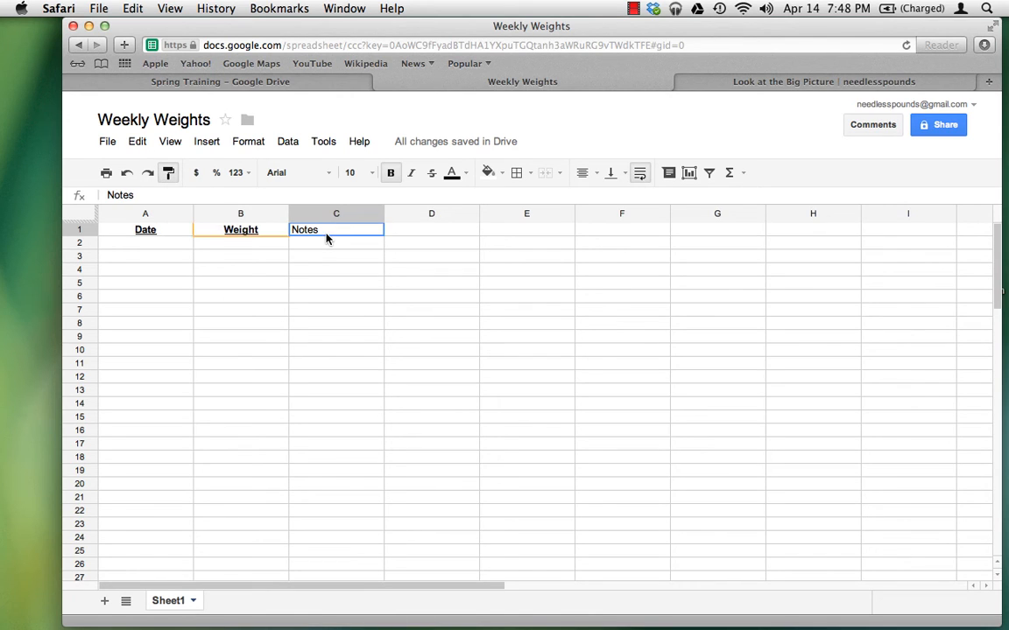
# Enter the date 4/14/2013 in cell A2 under the "Date" header
pyautogui.click(171, 250)
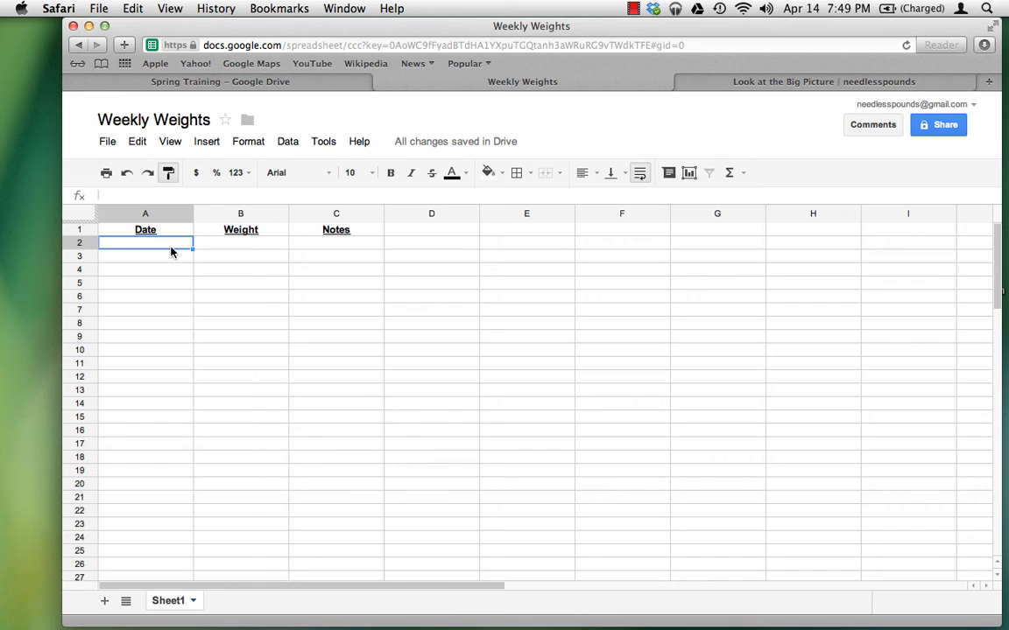
pyautogui.write('4/14/')
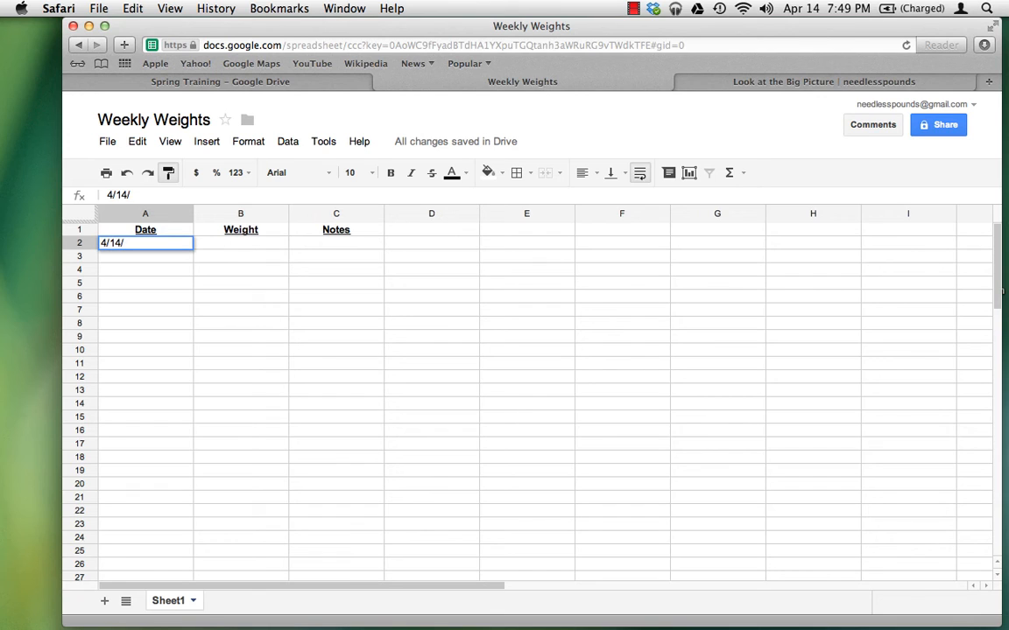
pyautogui.write('2013')
pyautogui.press('Return')
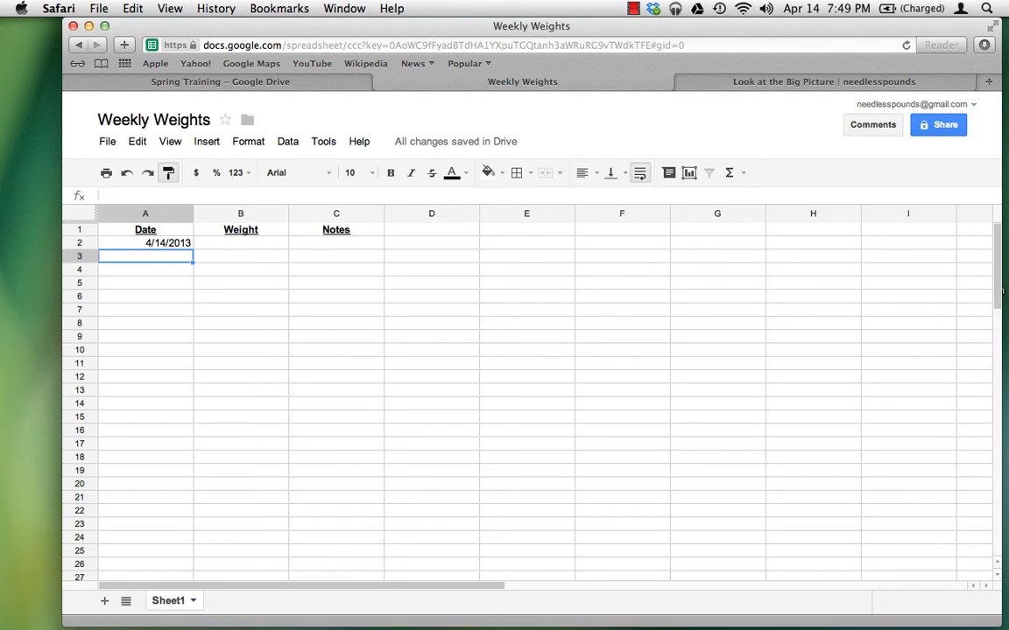
# Apply the Date time number format to the date in cell A2
pyautogui.click(173, 247)
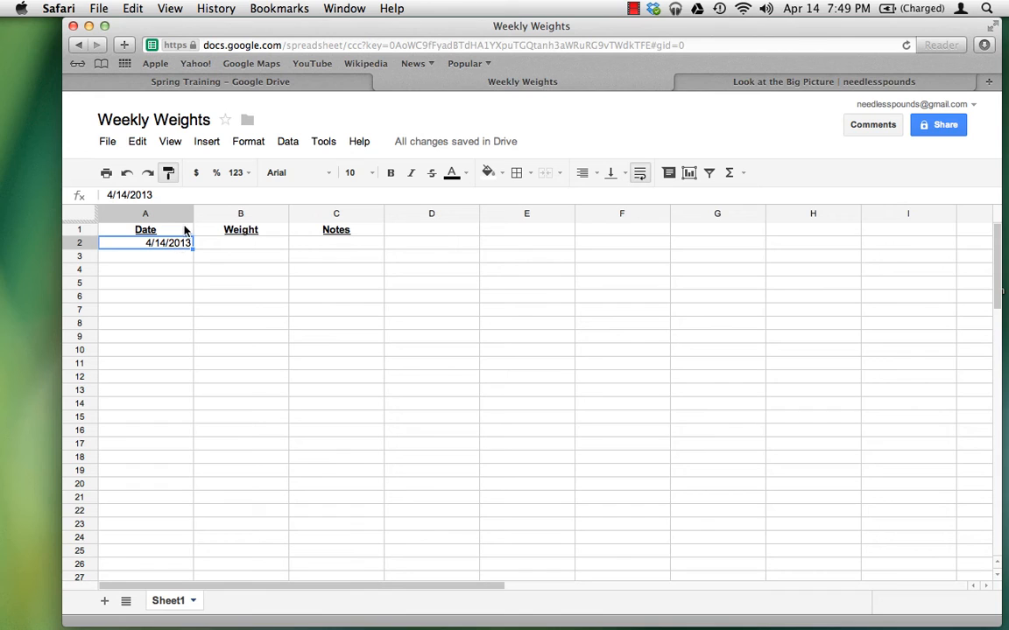
pyautogui.click(249, 175)
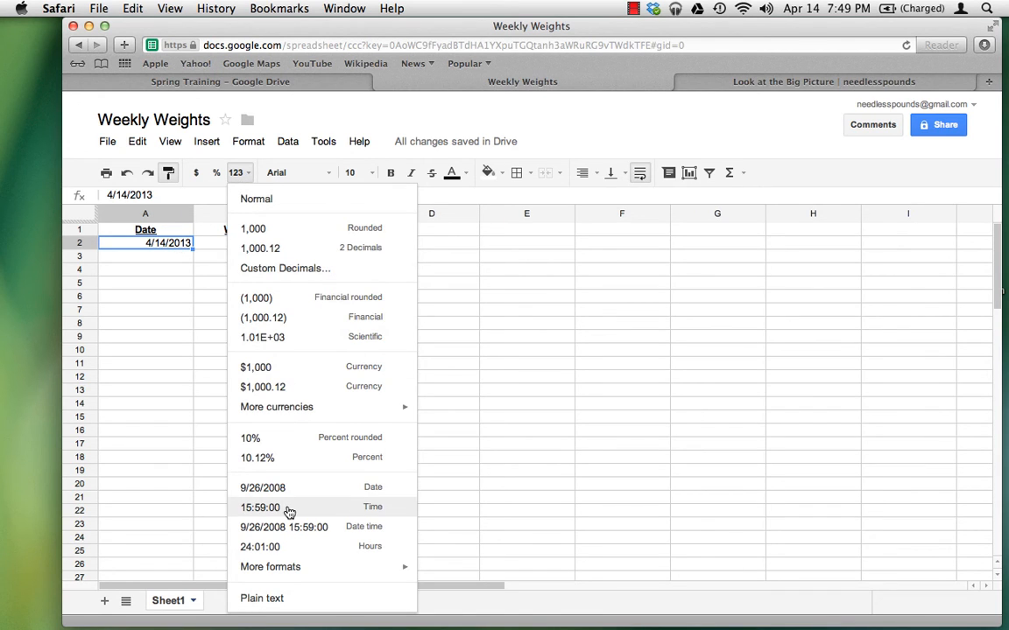
pyautogui.click(300, 535)
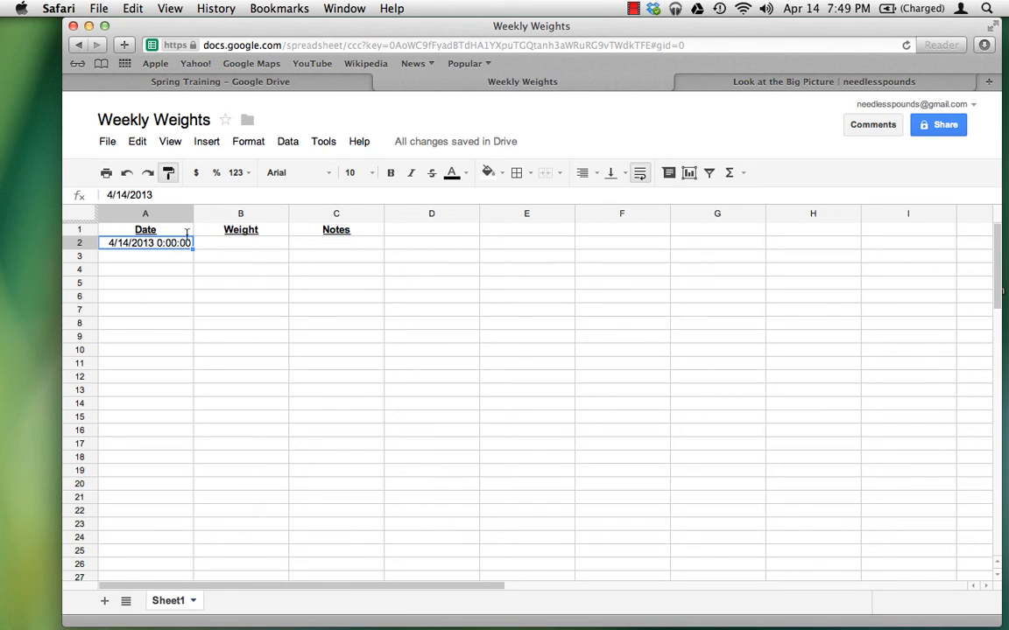
# Set the number format of cell A2 to Date and try to paint its format onto column A
pyautogui.click(247, 174)
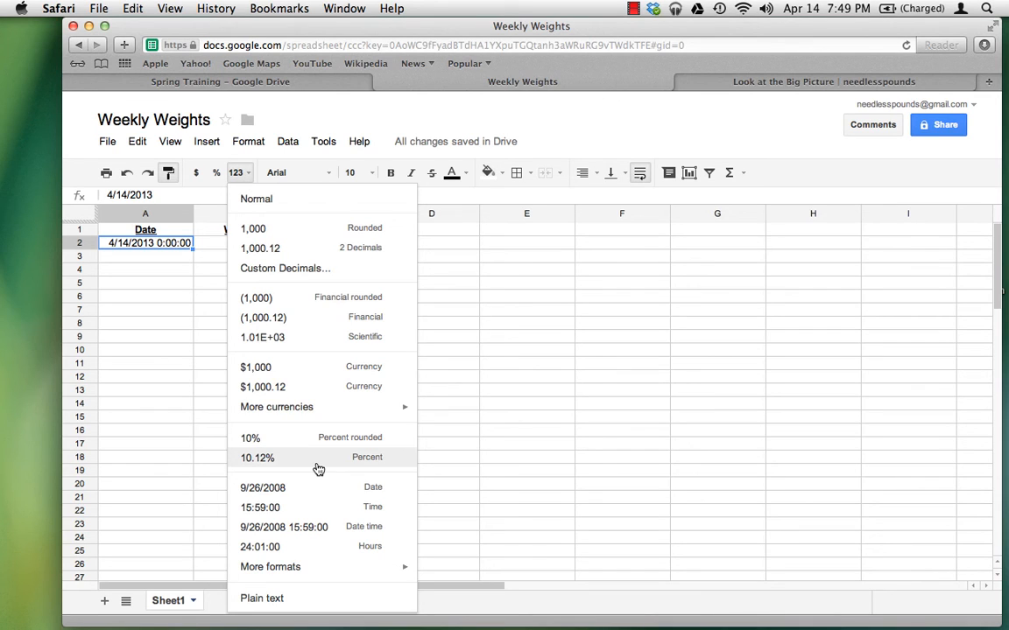
pyautogui.click(330, 492)
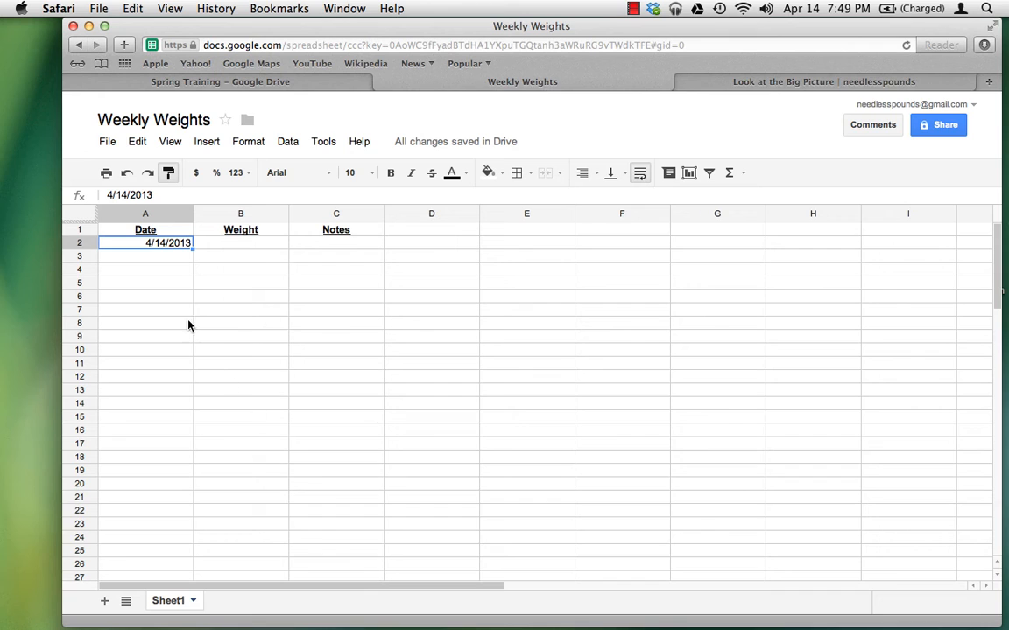
pyautogui.click(163, 178)
pyautogui.click(162, 215)
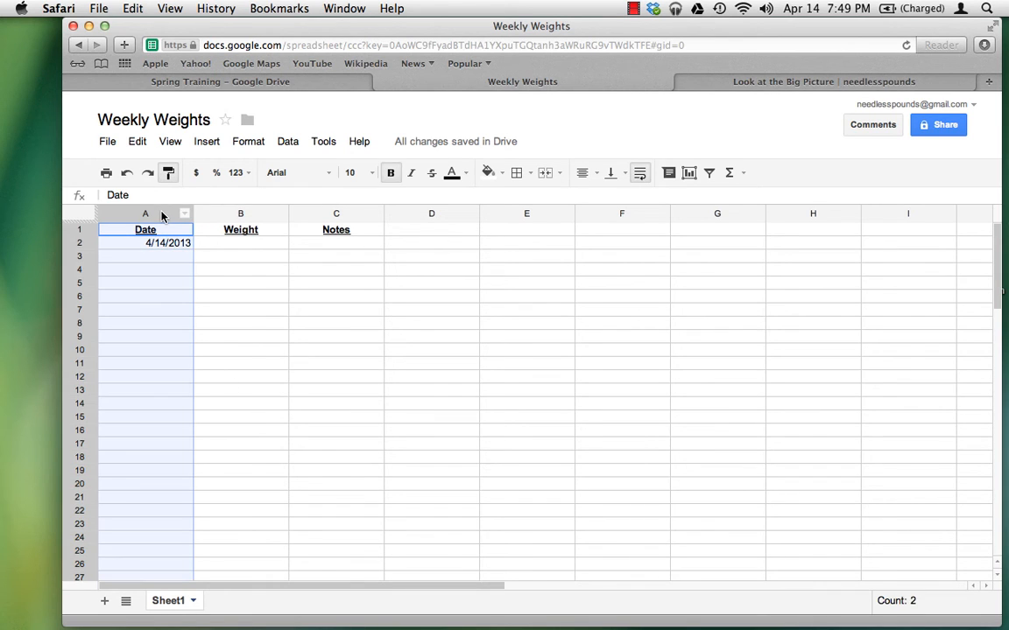
pyautogui.click(171, 282)
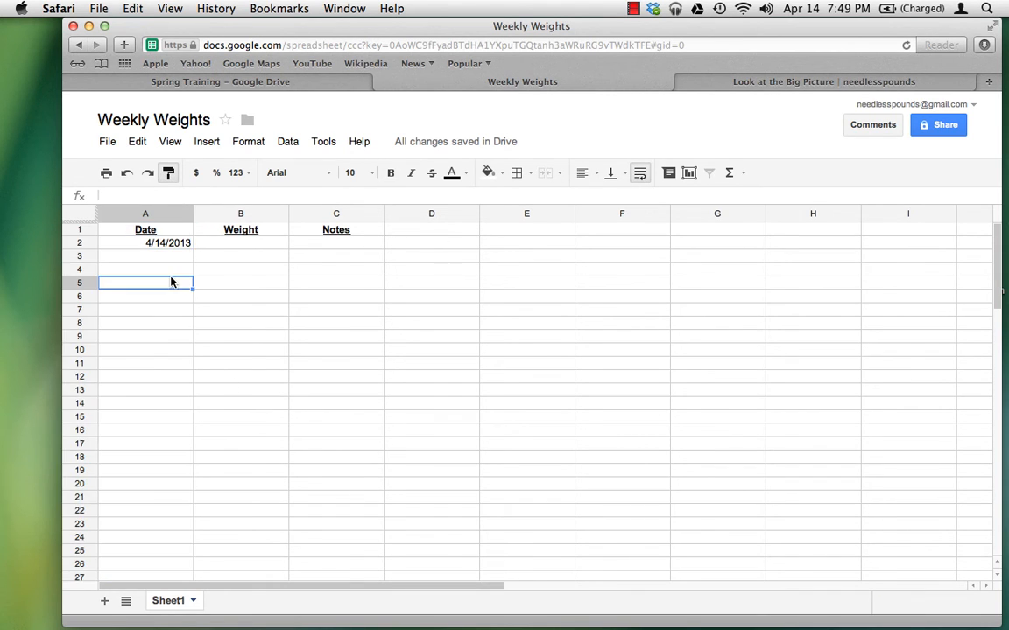
# Check the weight on the note in the "Look at the Big Picture" blog post and enter 191.8 in cell B2
pyautogui.click(239, 247)
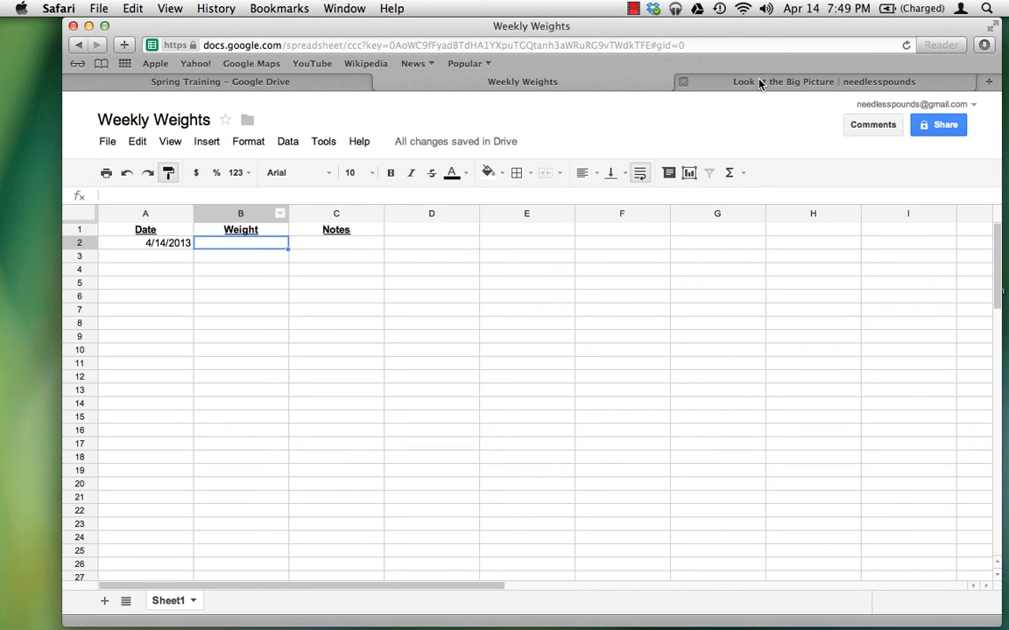
pyautogui.click(700, 81)
pyautogui.scroll(10, 604, 314)
pyautogui.scroll(-3, 605, 314)
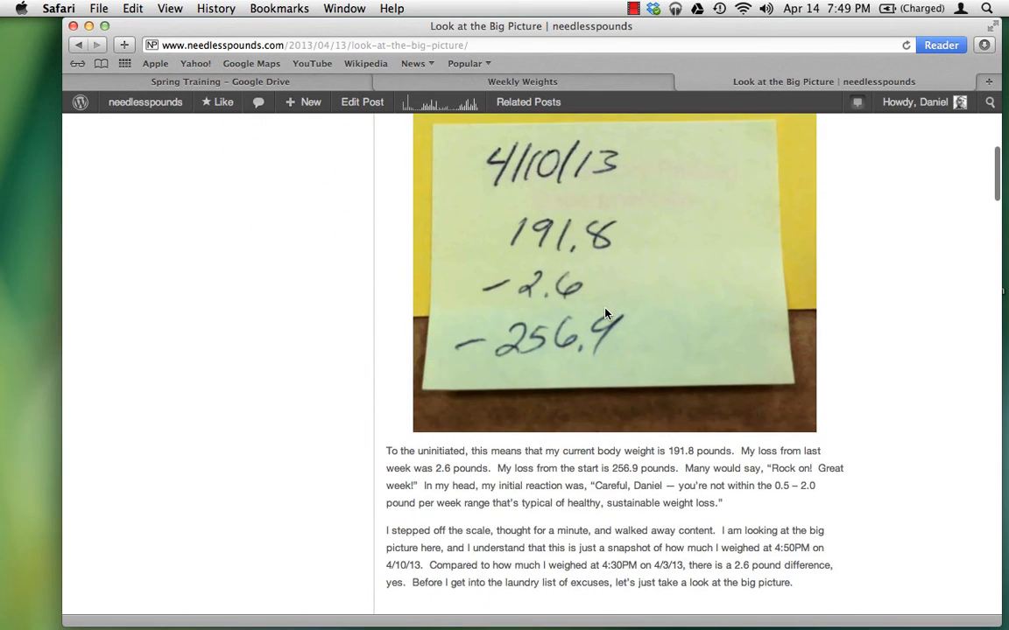
pyautogui.scroll(1, 604, 313)
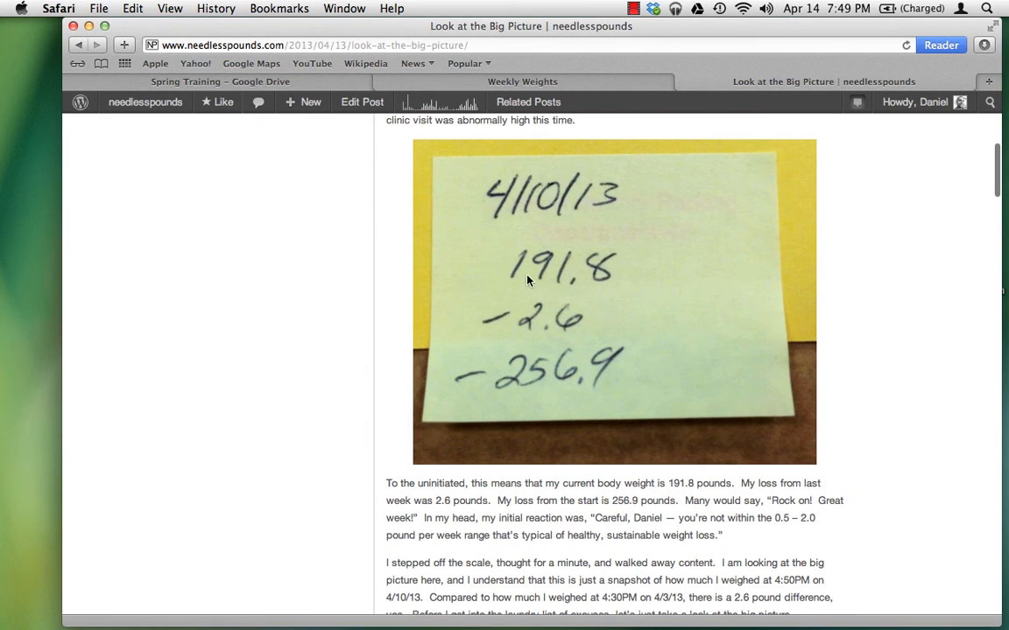
pyautogui.click(247, 85)
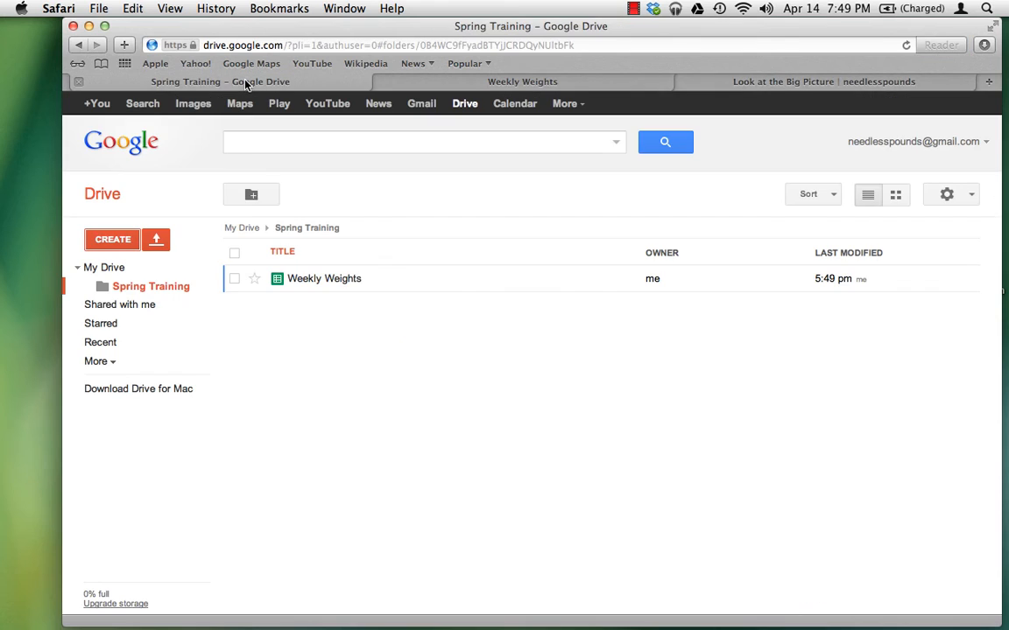
pyautogui.click(431, 87)
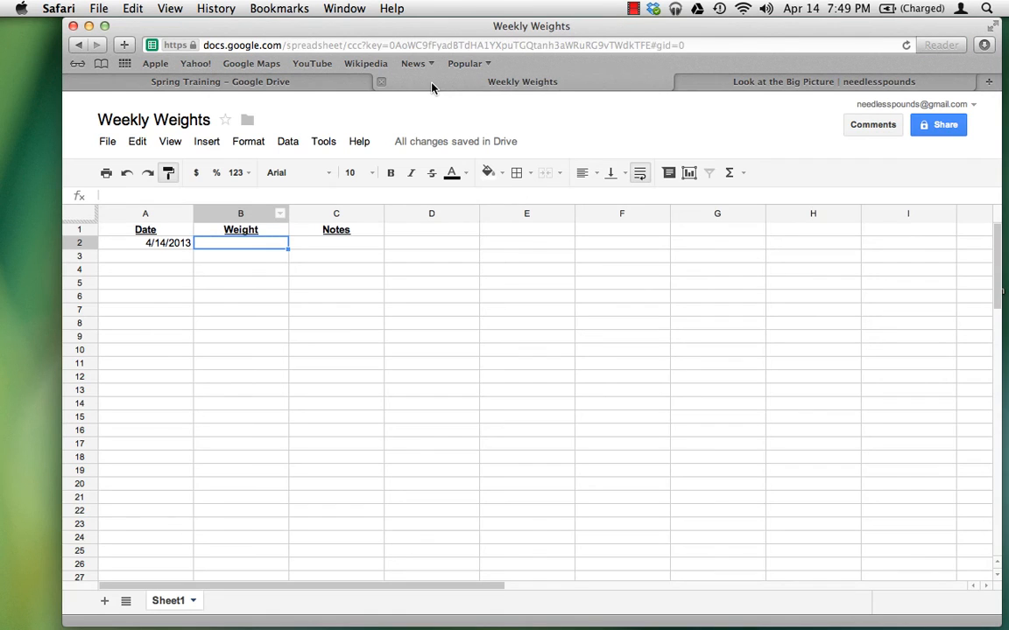
pyautogui.write('19')
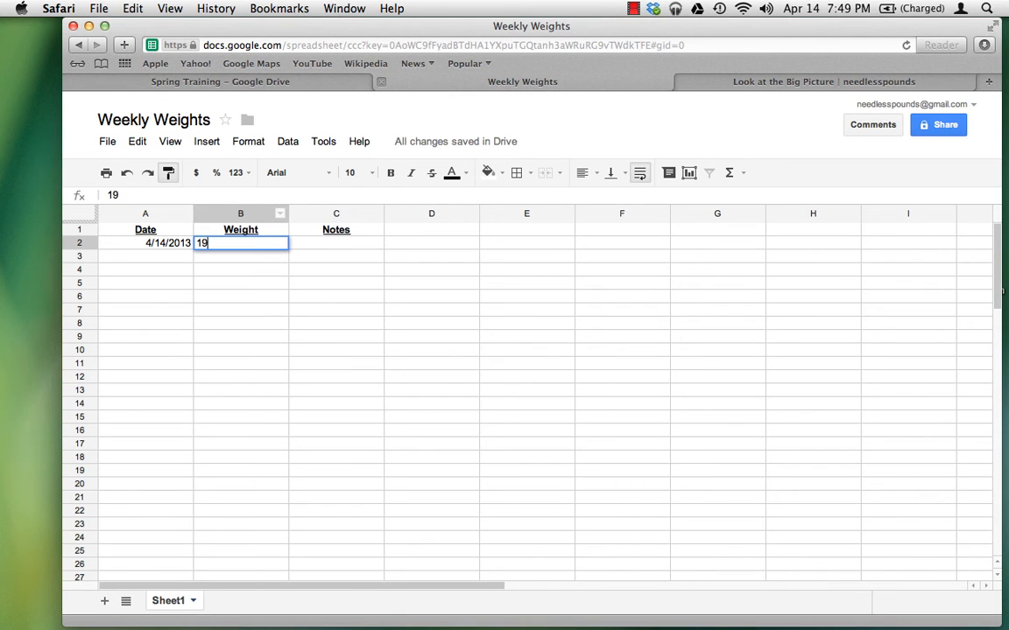
pyautogui.write('1.8')
pyautogui.press('Return')
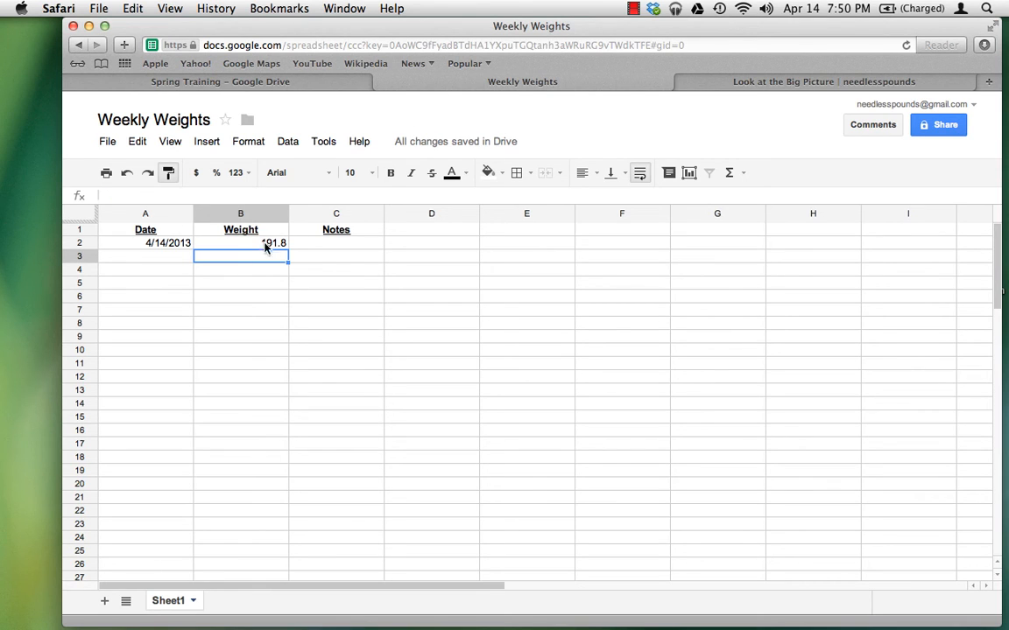
# Give the weight in cell B2 a custom decimal format with 1 decimal place
pyautogui.click(263, 242)
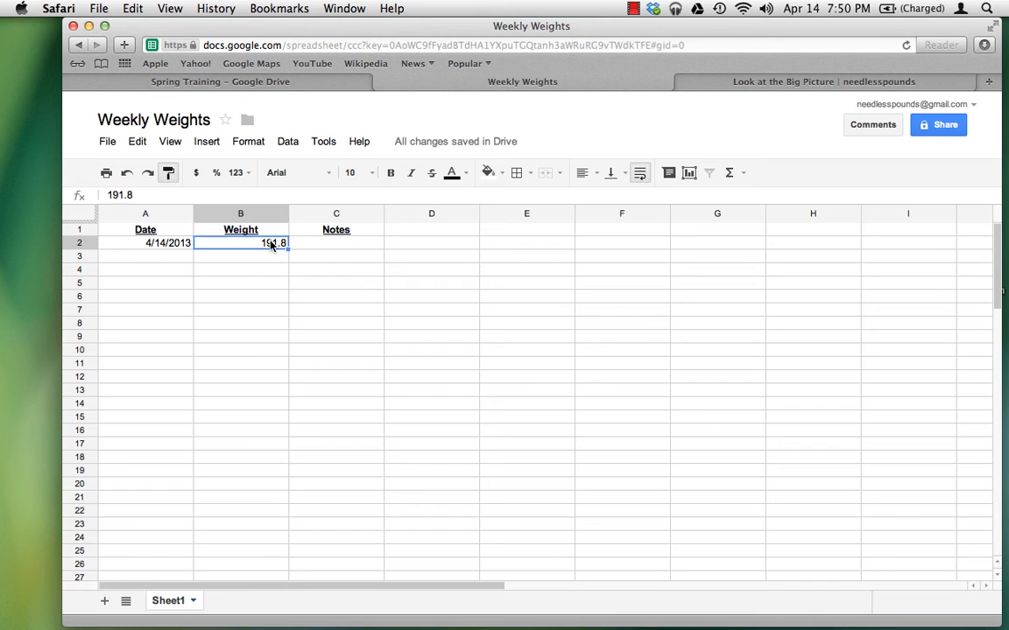
pyautogui.click(248, 174)
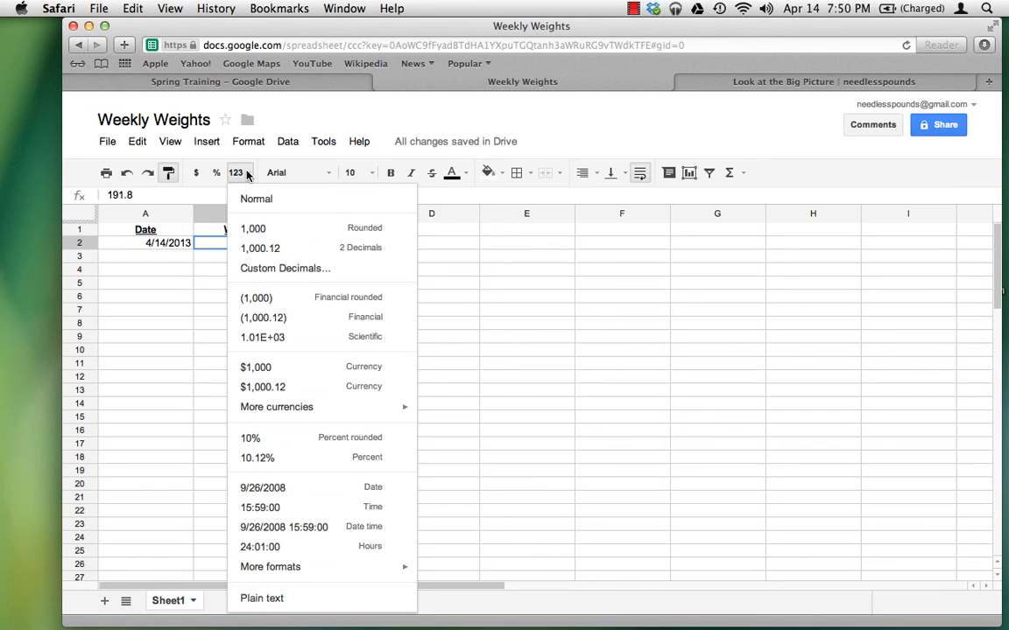
pyautogui.click(307, 277)
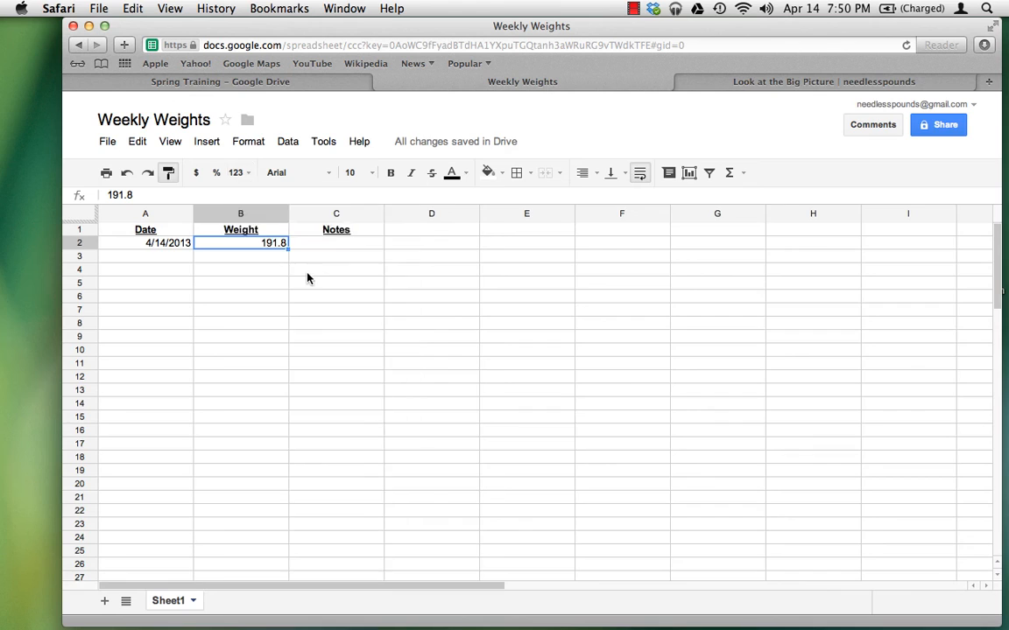
pyautogui.write('1')
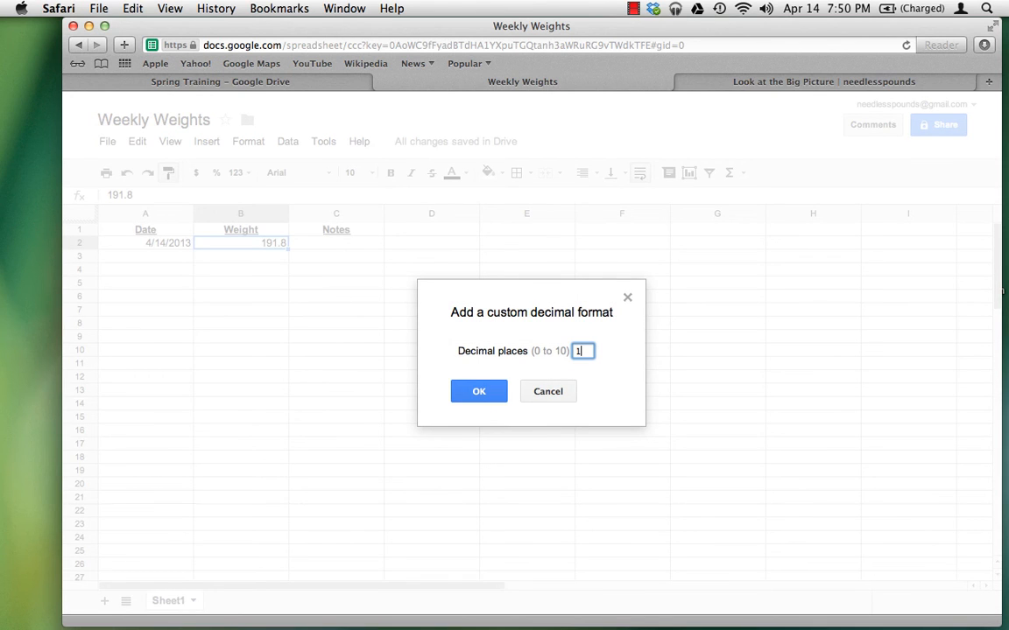
pyautogui.click(479, 393)
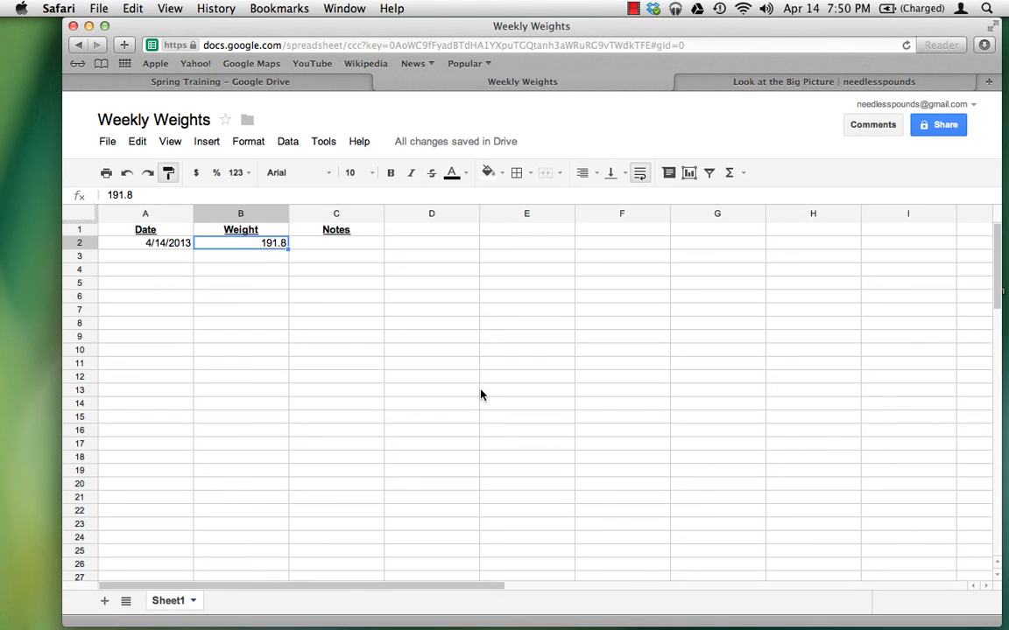
# Enter a sample weight of 200 in cell B3
pyautogui.click(274, 254)
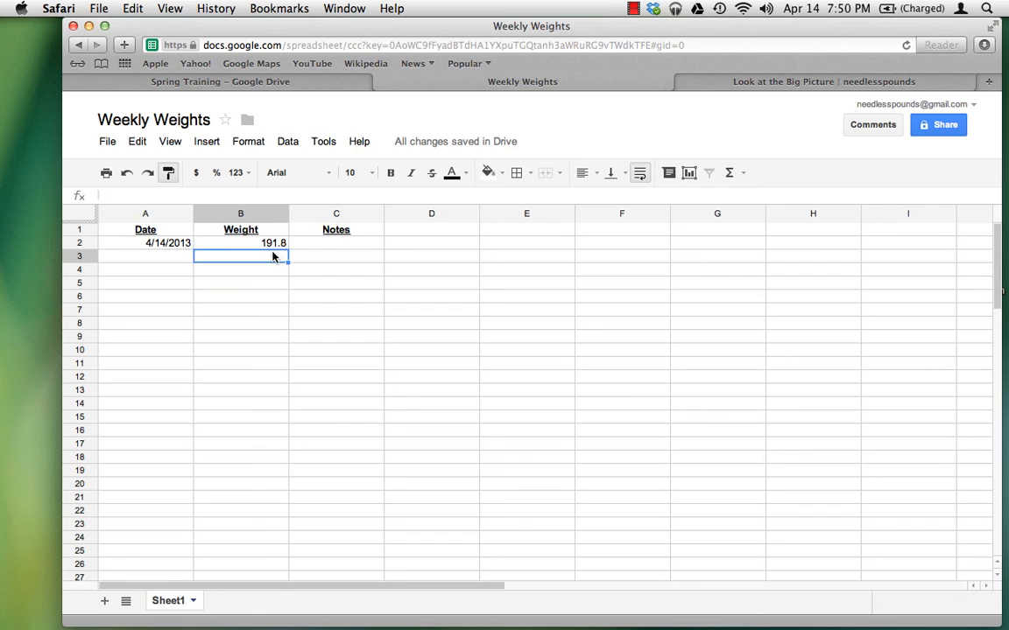
pyautogui.write('200')
pyautogui.press('Return')
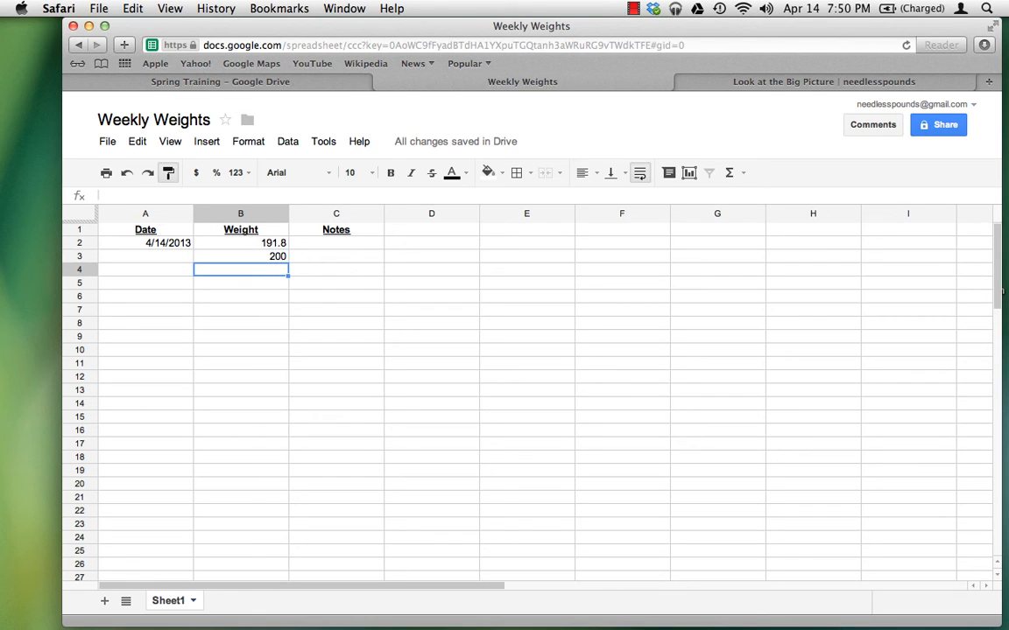
# Copy the number format of cell B2 onto the whole of column B with the paint format tool
pyautogui.click(263, 240)
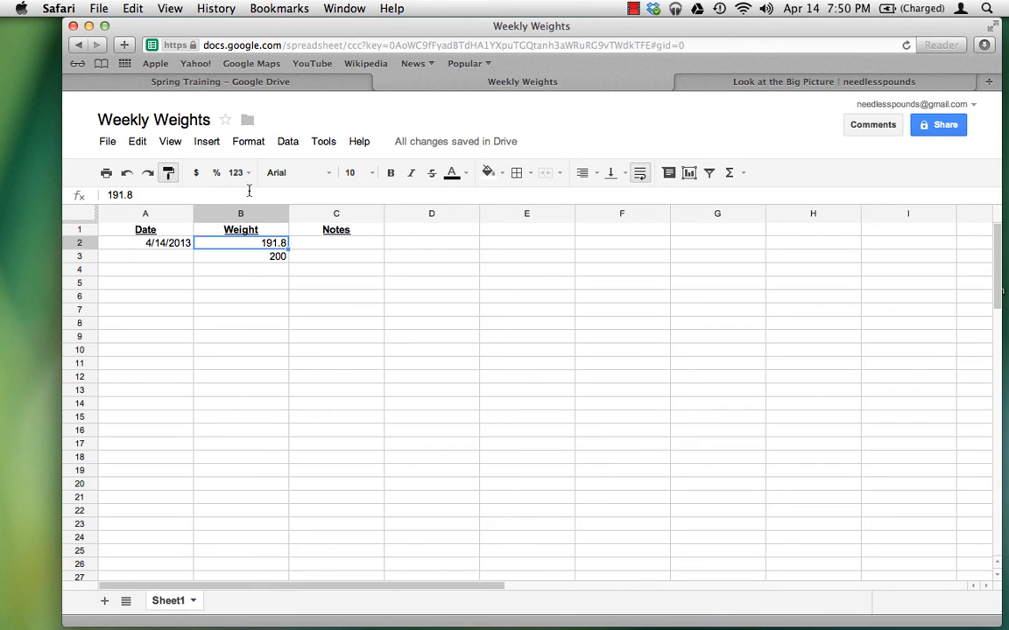
pyautogui.click(252, 212)
pyautogui.click(260, 260)
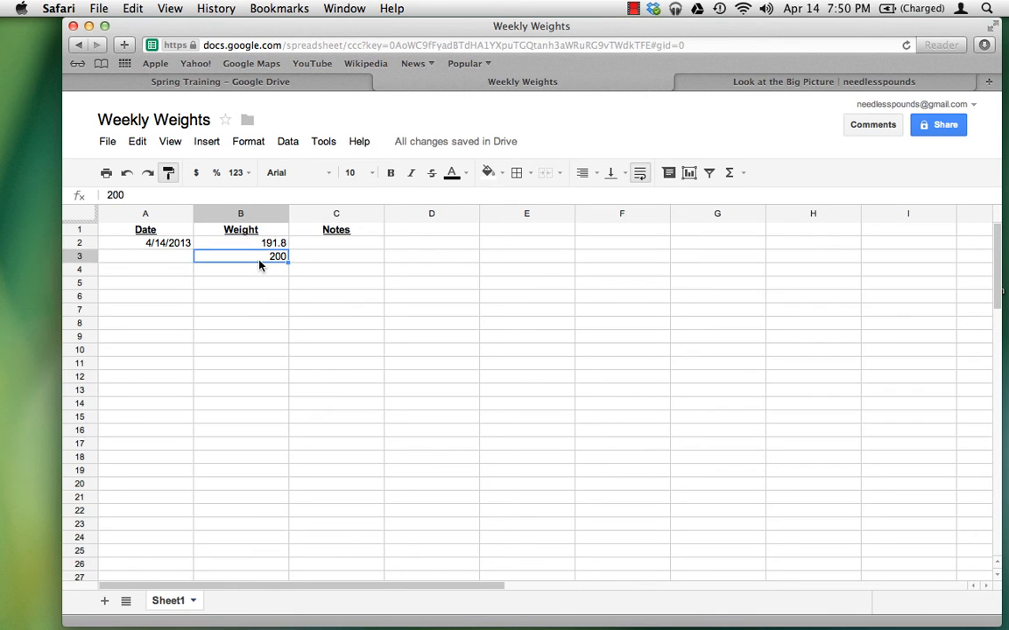
pyautogui.click(277, 243)
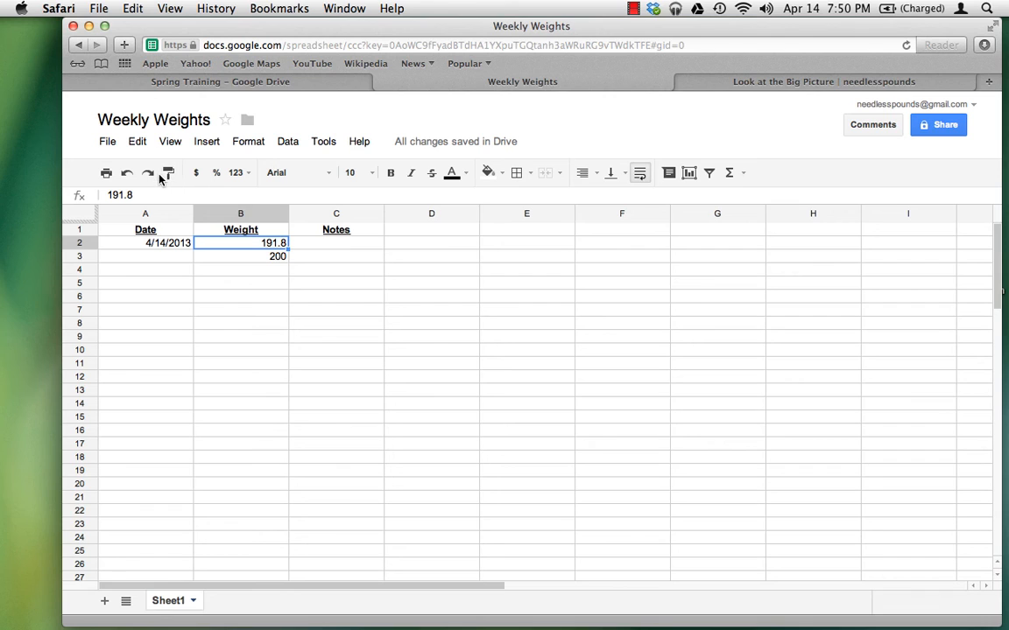
pyautogui.click(162, 175)
pyautogui.click(251, 216)
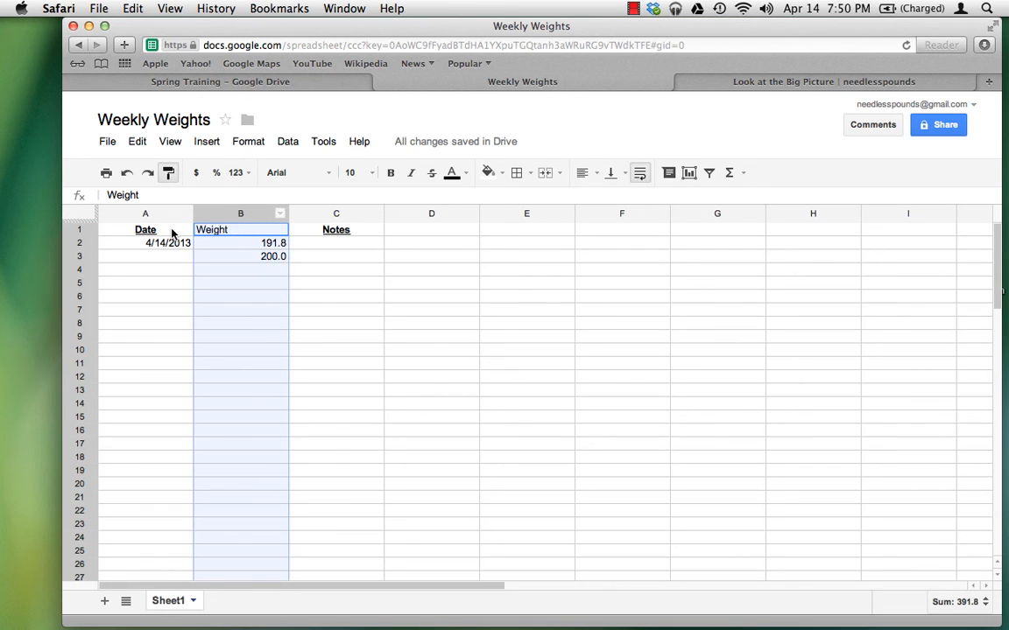
# Restore the "Weight" header's formatting by painting the "Date" header's format onto B1
pyautogui.click(172, 229)
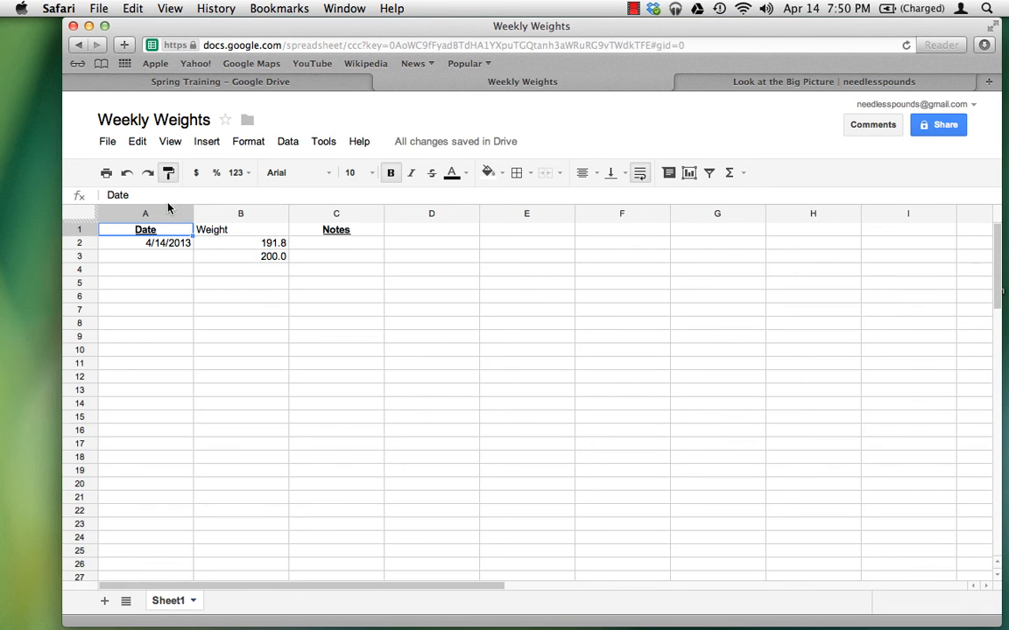
pyautogui.click(239, 229)
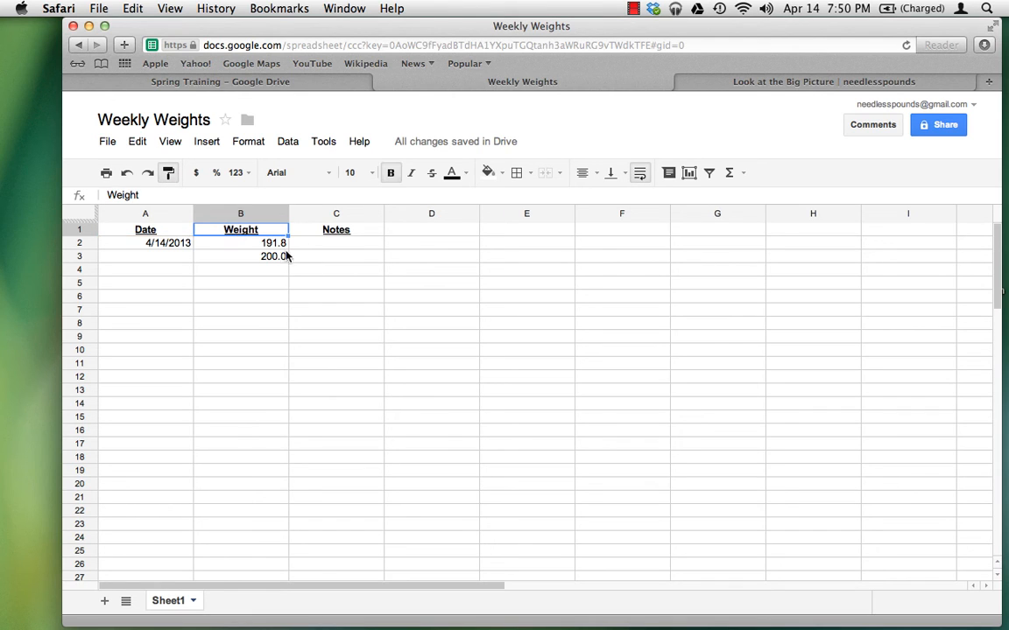
pyautogui.click(363, 300)
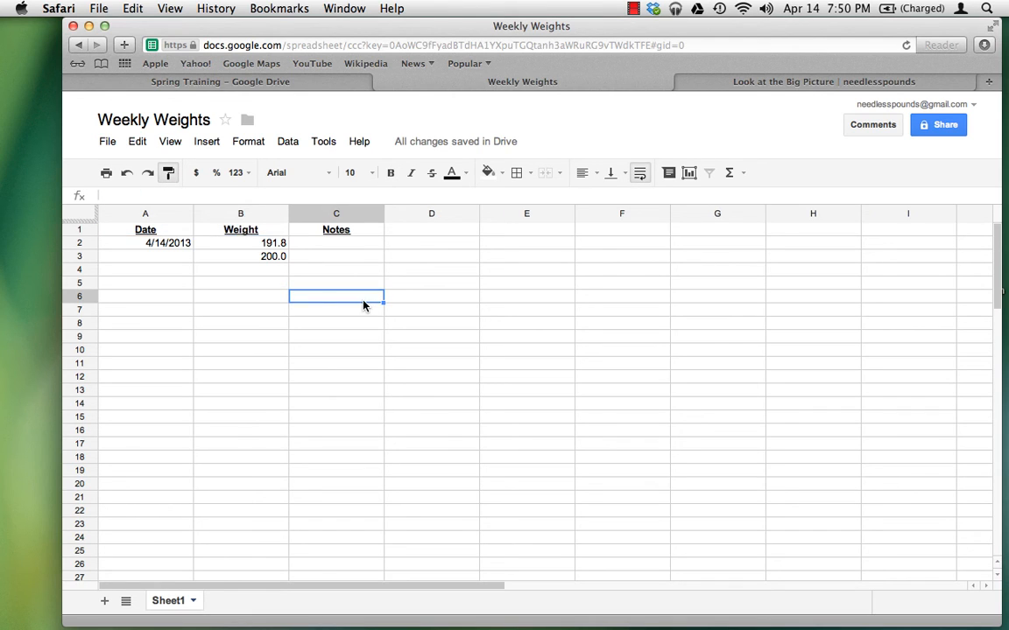
# Enter 333 in cell B5 to test the decimal format of the Weight column
pyautogui.click(253, 283)
pyautogui.write('333')
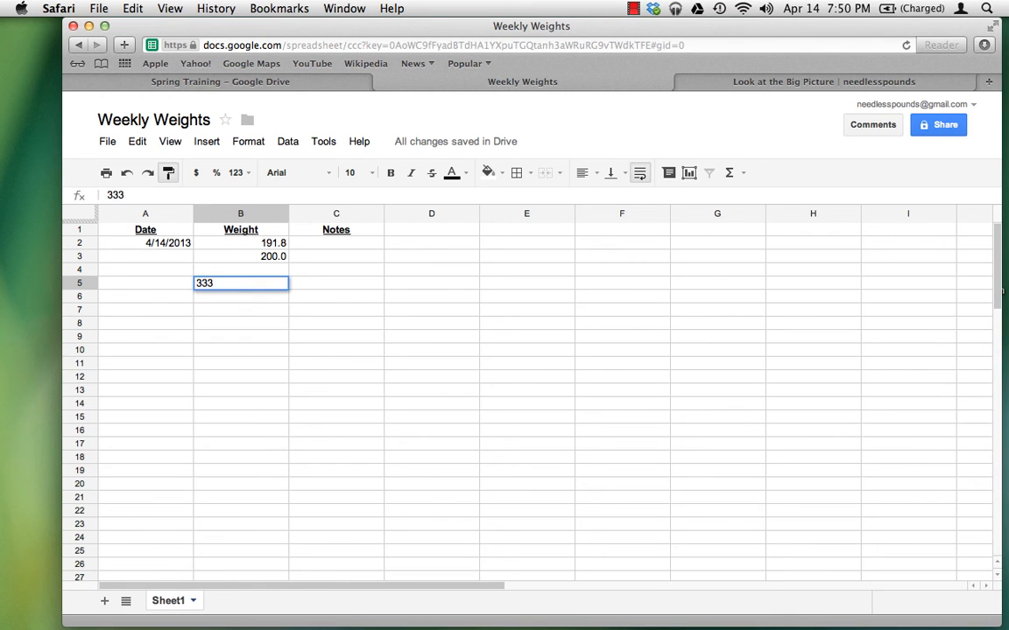
pyautogui.press('Return')
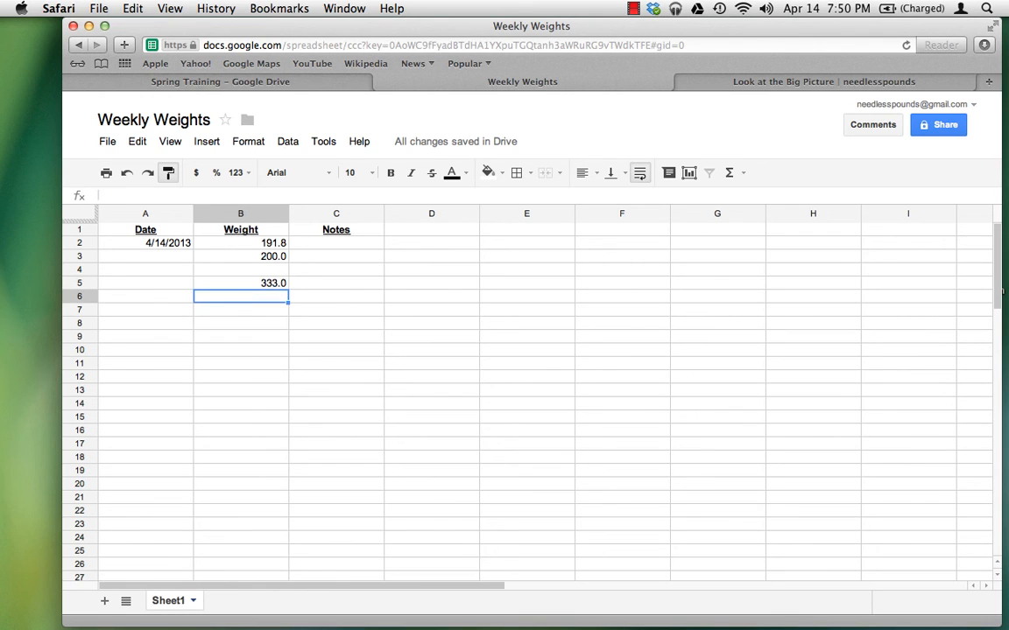
# Enter 7.14 in cell B6 to test the one-decimal format of the Weight column
pyautogui.write('7')
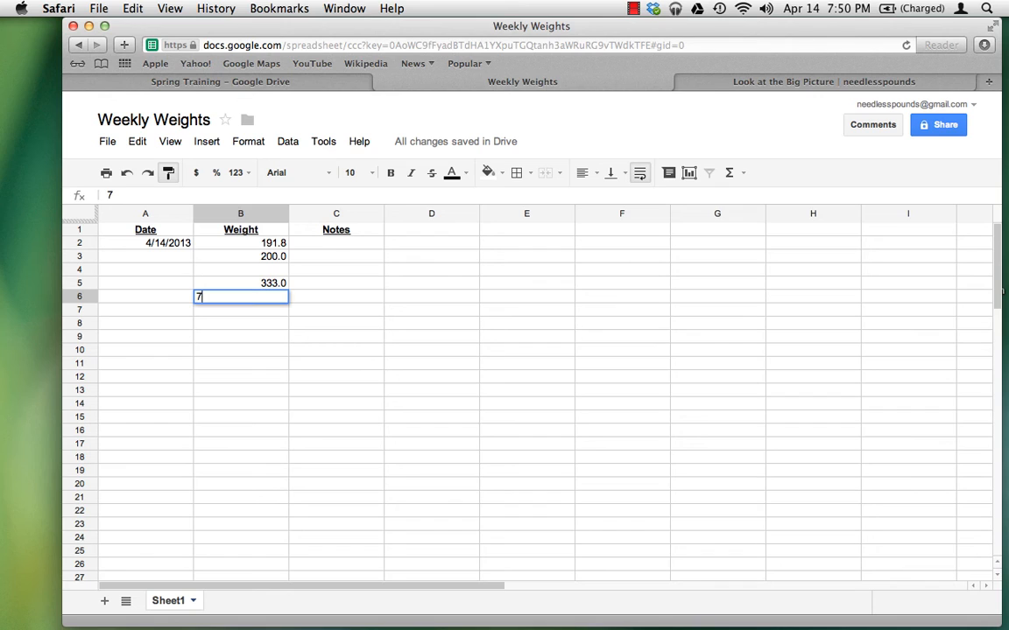
pyautogui.write('.14')
pyautogui.press('Return')
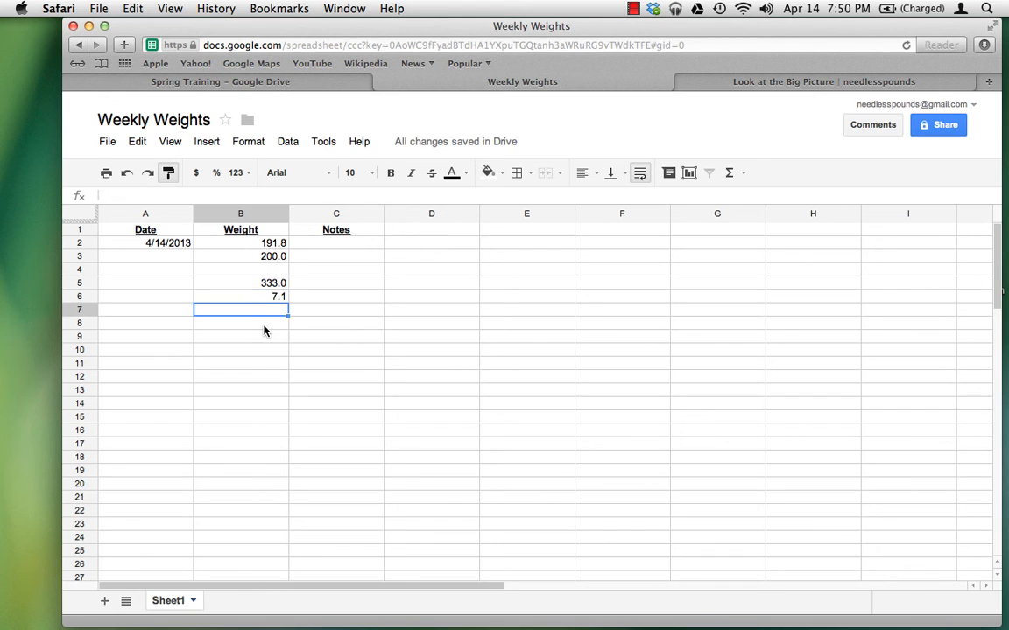
# Clear the test weights below row 2 in the Weight column, cells B3 to B7
pyautogui.moveTo(268, 318); pyautogui.dragTo(265, 258)
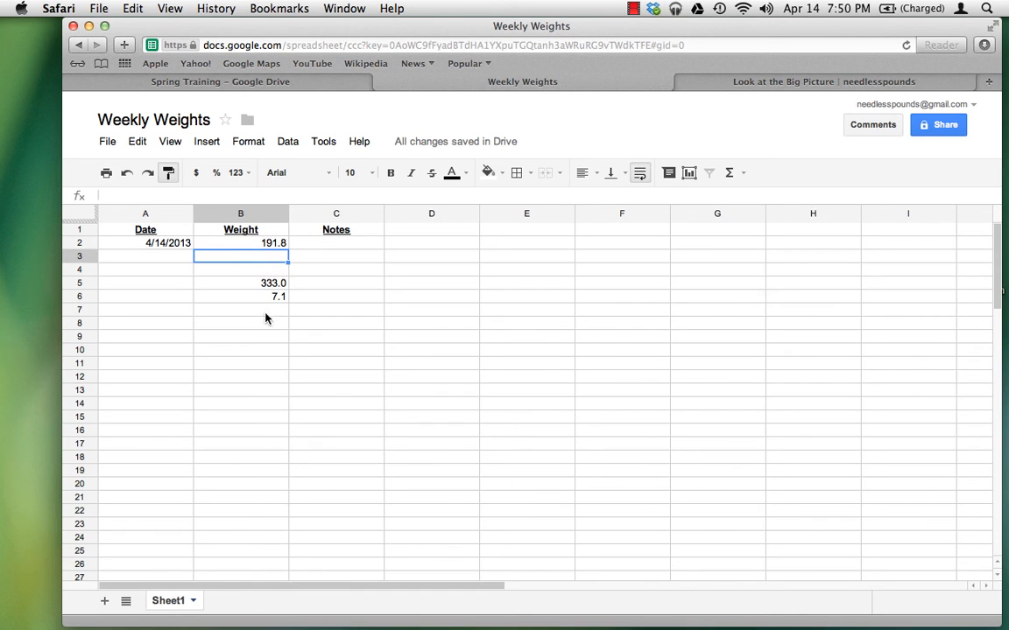
pyautogui.moveTo(265, 311); pyautogui.dragTo(267, 267)
pyautogui.press('Delete')
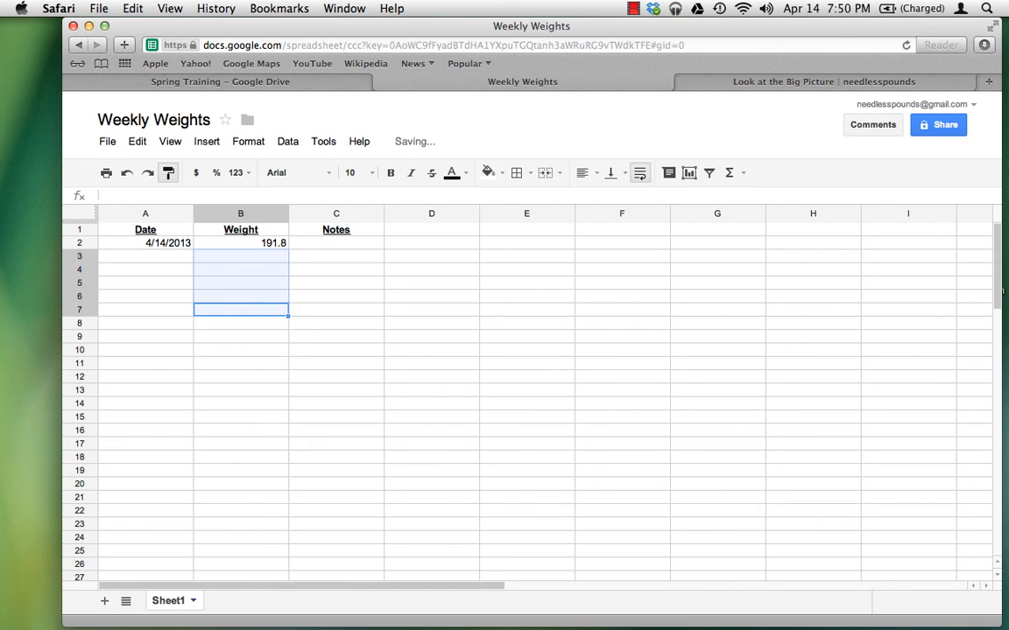
# Enter the sample note "yay" in cell C2 of the Notes column
pyautogui.click(305, 248)
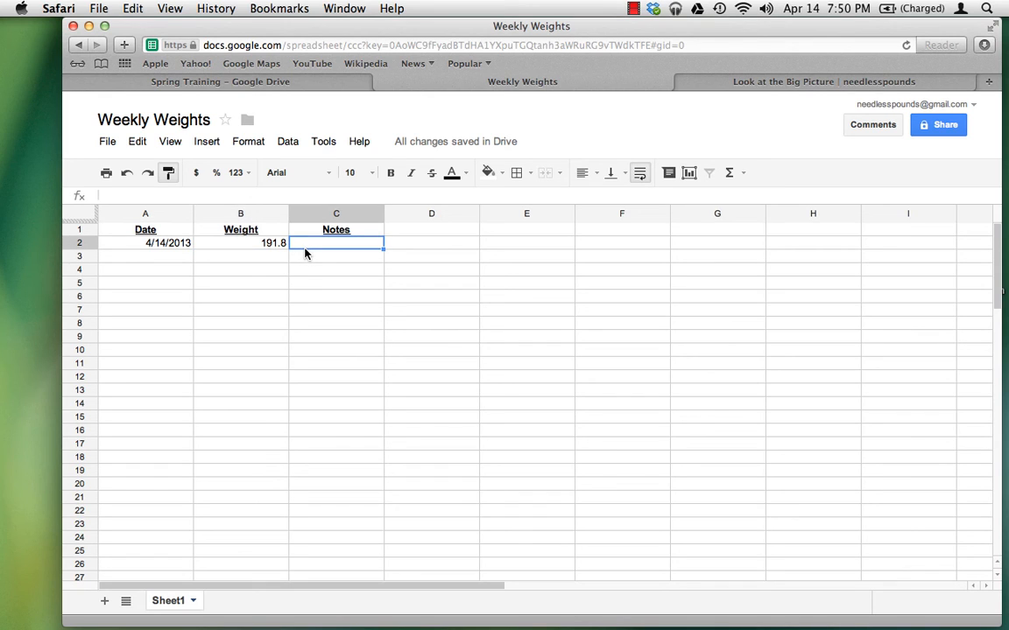
pyautogui.write('yay')
pyautogui.press('Return')
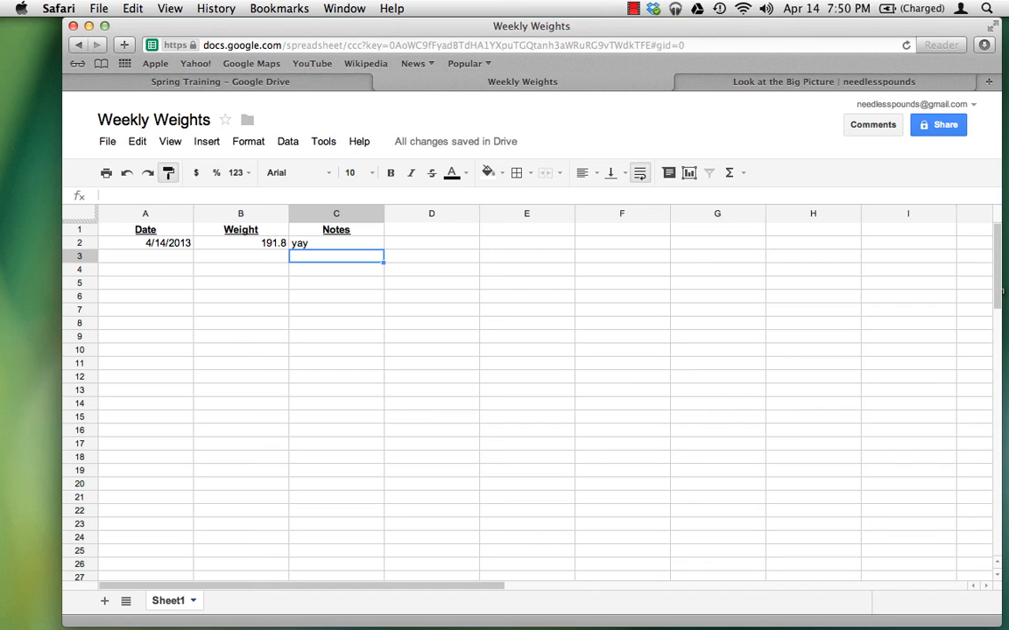
# Center the note text in cell C2 horizontally
pyautogui.click(315, 246)
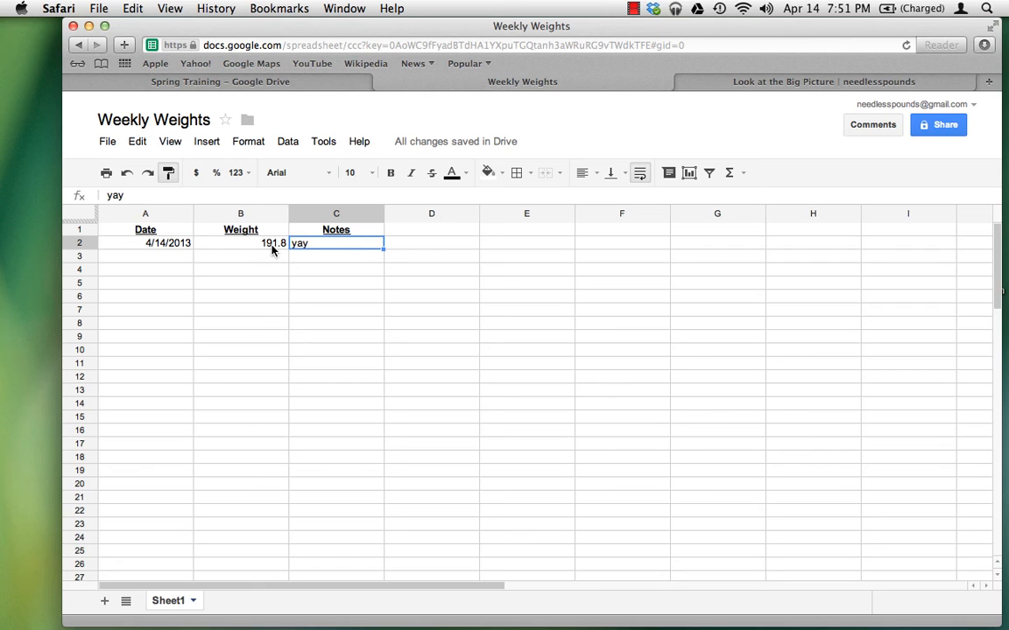
pyautogui.click(273, 249)
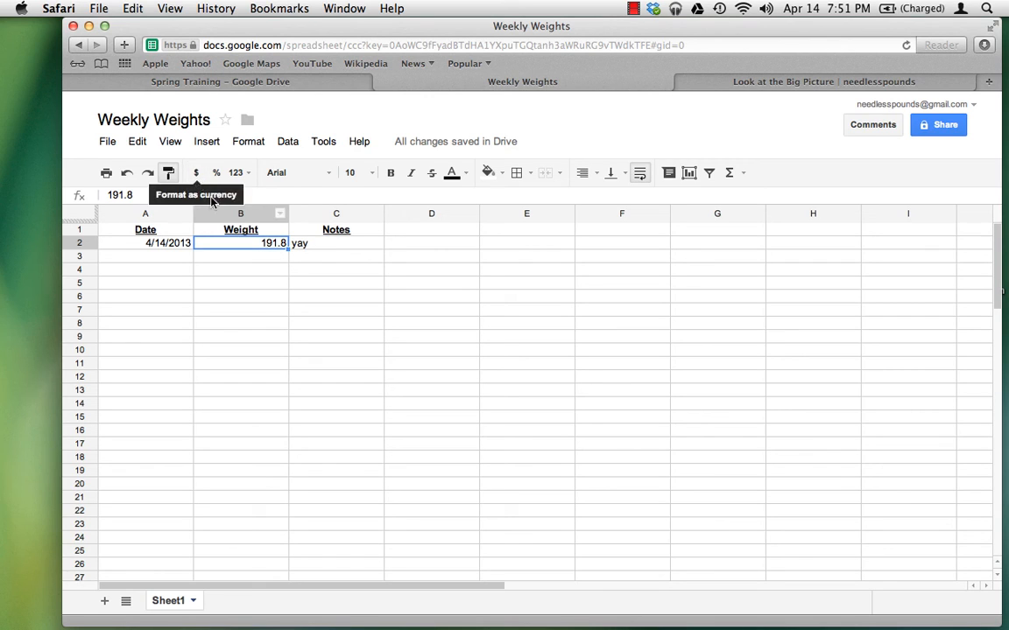
pyautogui.click(307, 249)
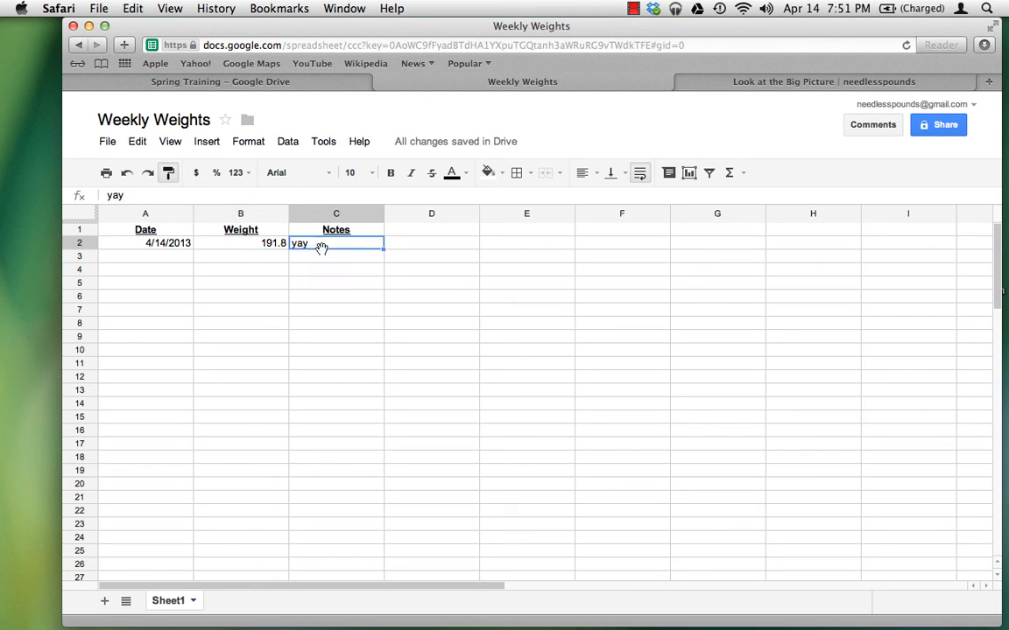
pyautogui.click(595, 178)
pyautogui.click(606, 198)
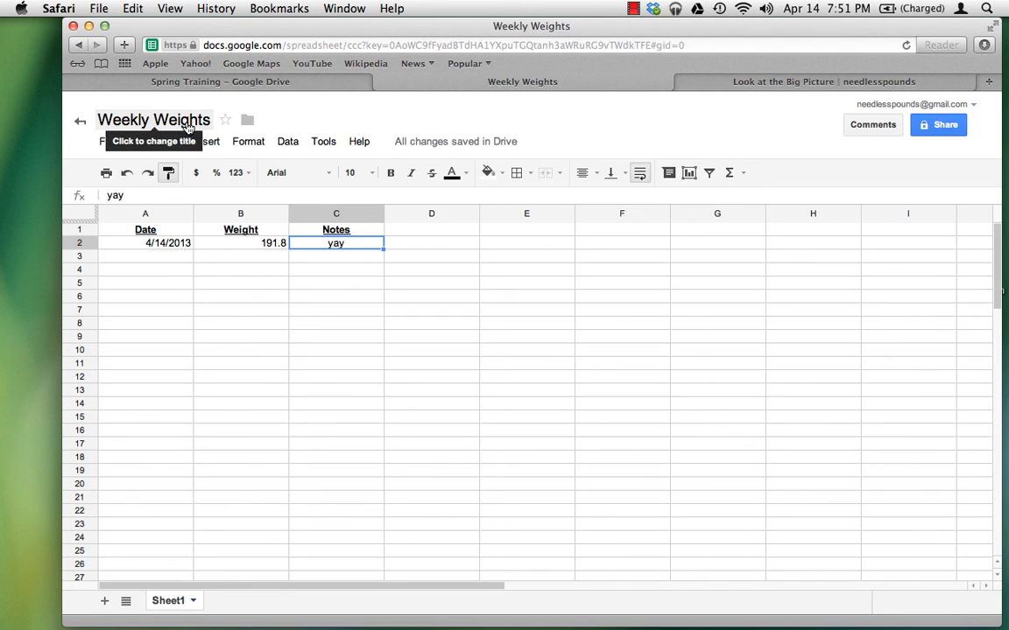
# Enter the next two weekly dates, 4/21 in cell A3 and 4/28 in cell A4
pyautogui.click(169, 260)
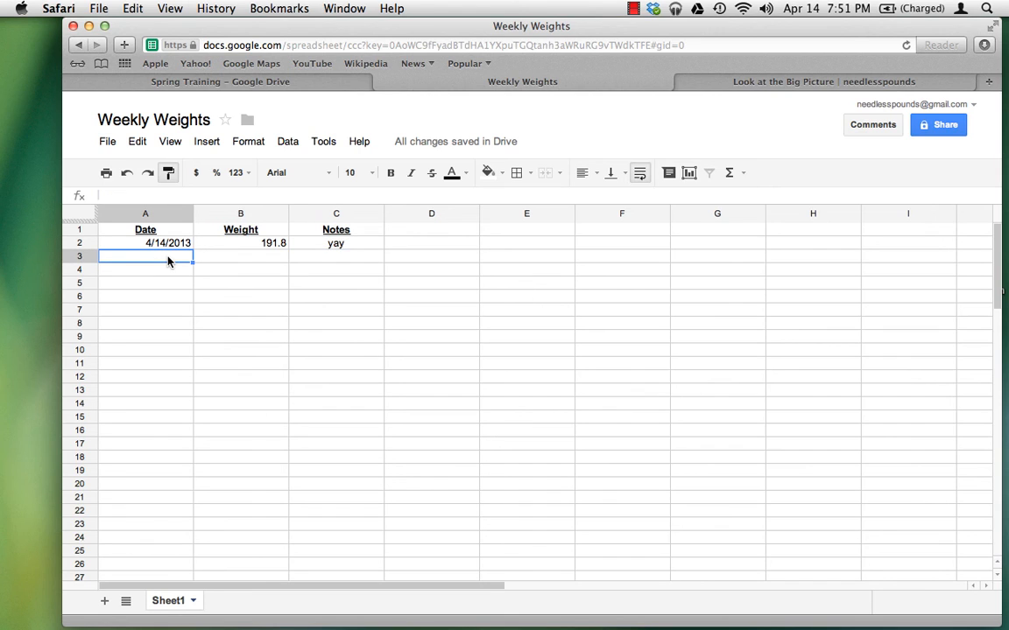
pyautogui.write('4/21')
pyautogui.press('Return')
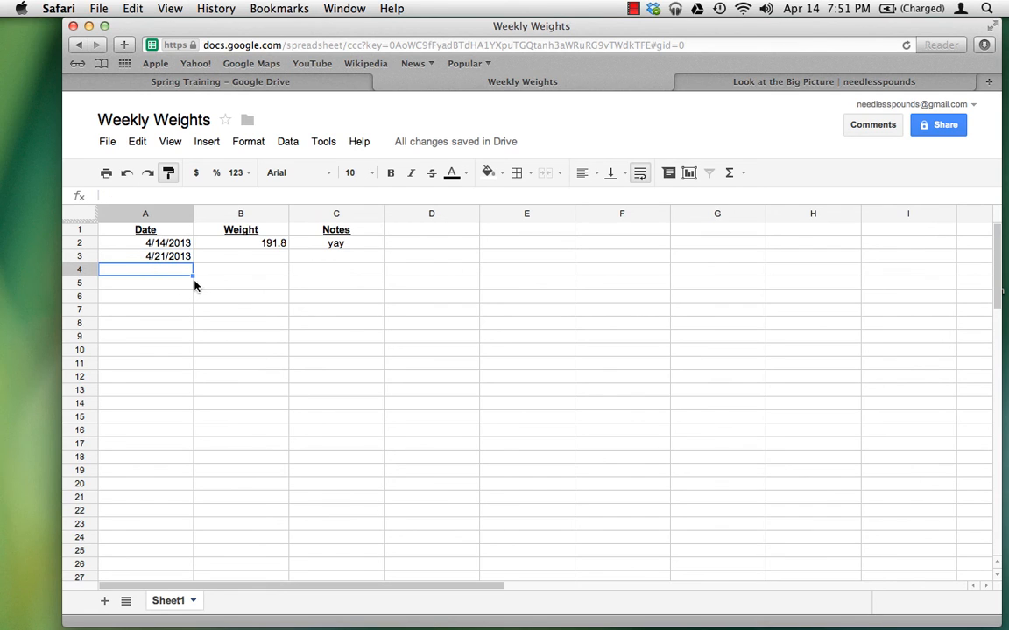
pyautogui.write('4')
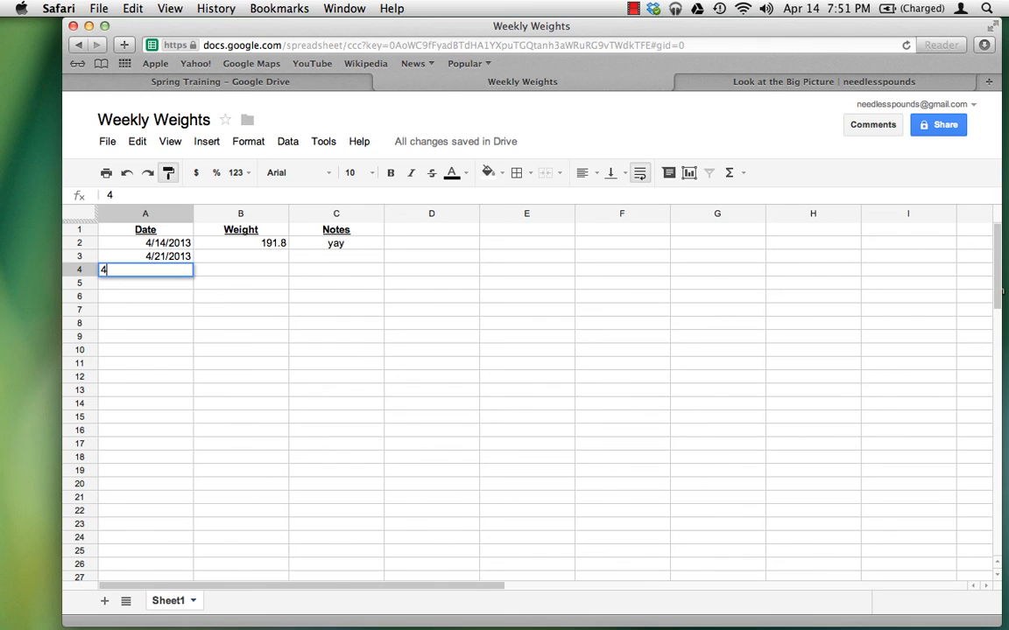
pyautogui.write('/28')
pyautogui.press('Return')
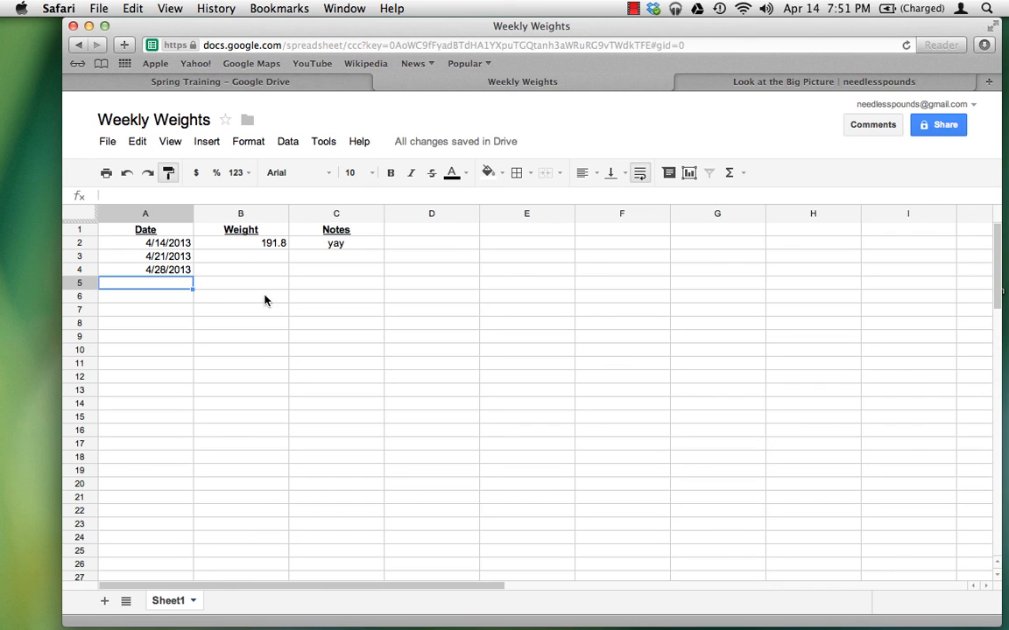
pyautogui.click(244, 247)
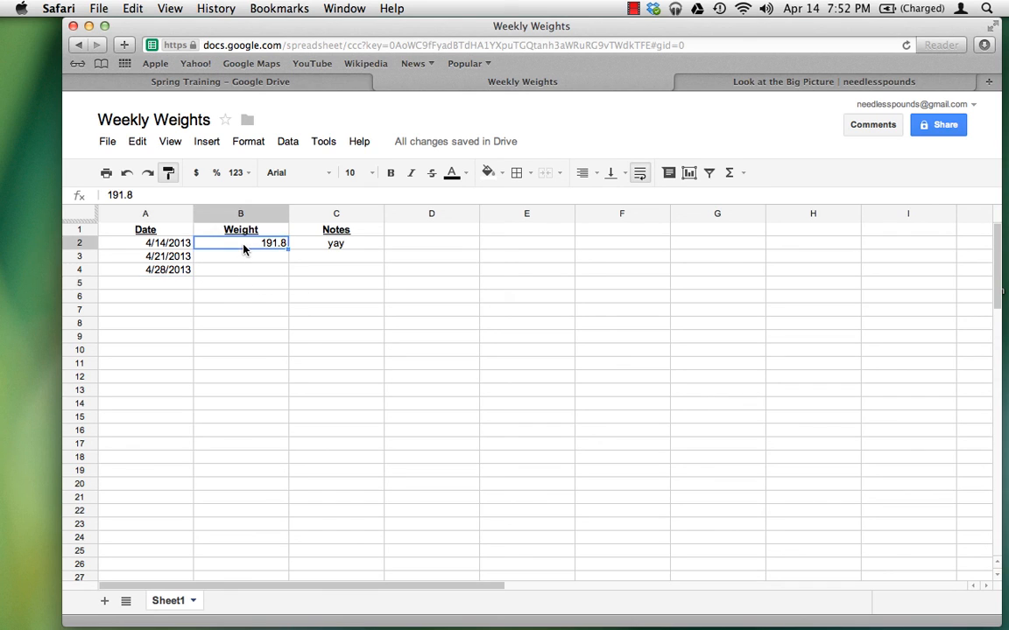
pyautogui.click(310, 248)
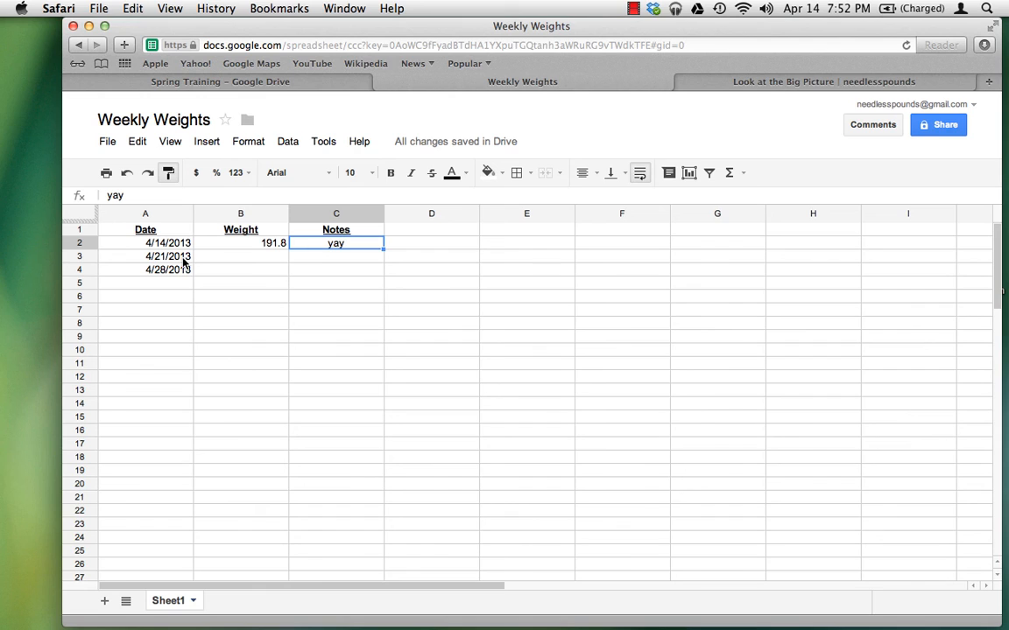
pyautogui.click(140, 229)
pyautogui.click(225, 234)
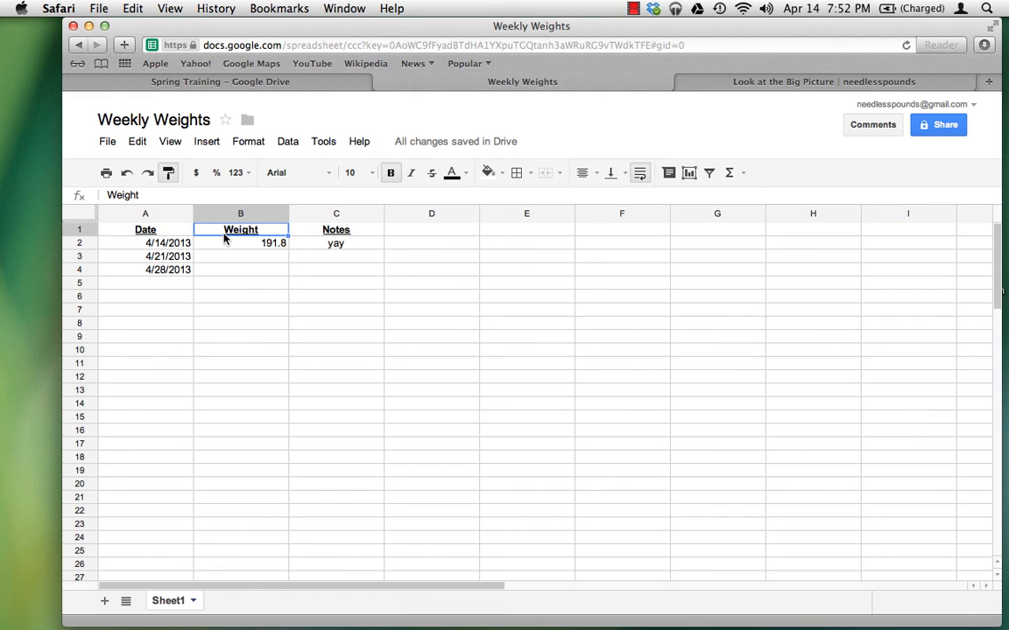
# Format the header cells A1 to C1 with white text on a black fill
pyautogui.moveTo(160, 230); pyautogui.dragTo(294, 233)
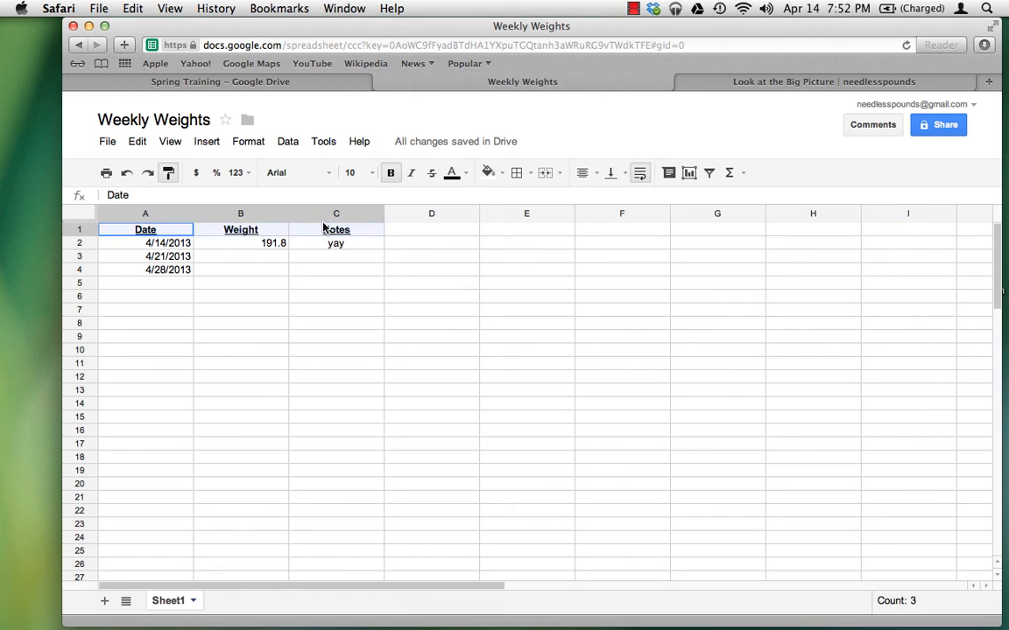
pyautogui.click(463, 173)
pyautogui.click(589, 224)
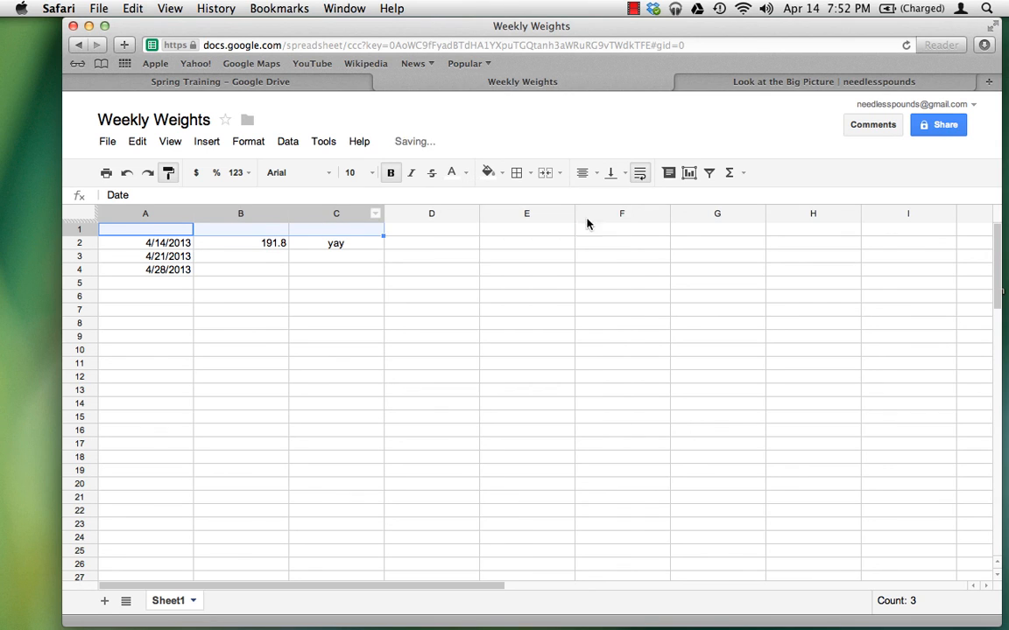
pyautogui.click(502, 175)
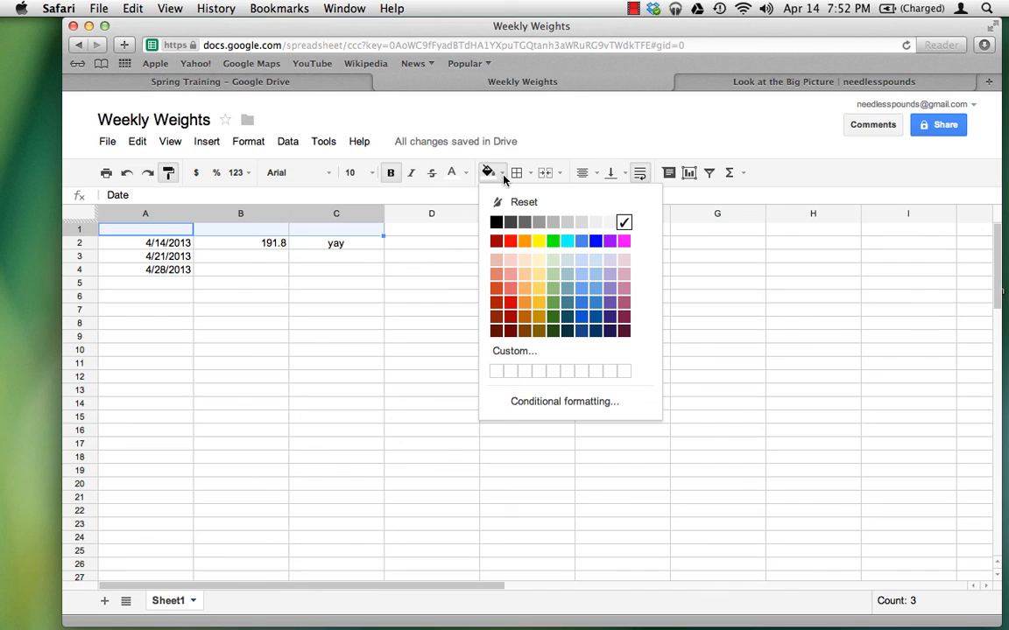
pyautogui.click(496, 222)
pyautogui.click(417, 298)
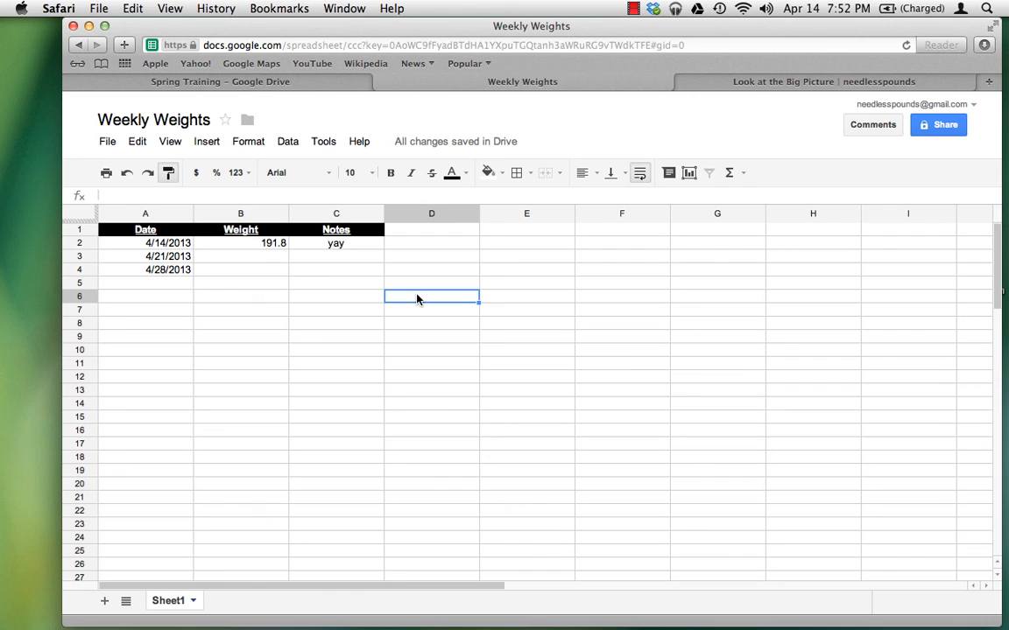
# Apply borders around all cells in the range A2 to C15
pyautogui.moveTo(151, 246); pyautogui.dragTo(324, 415)
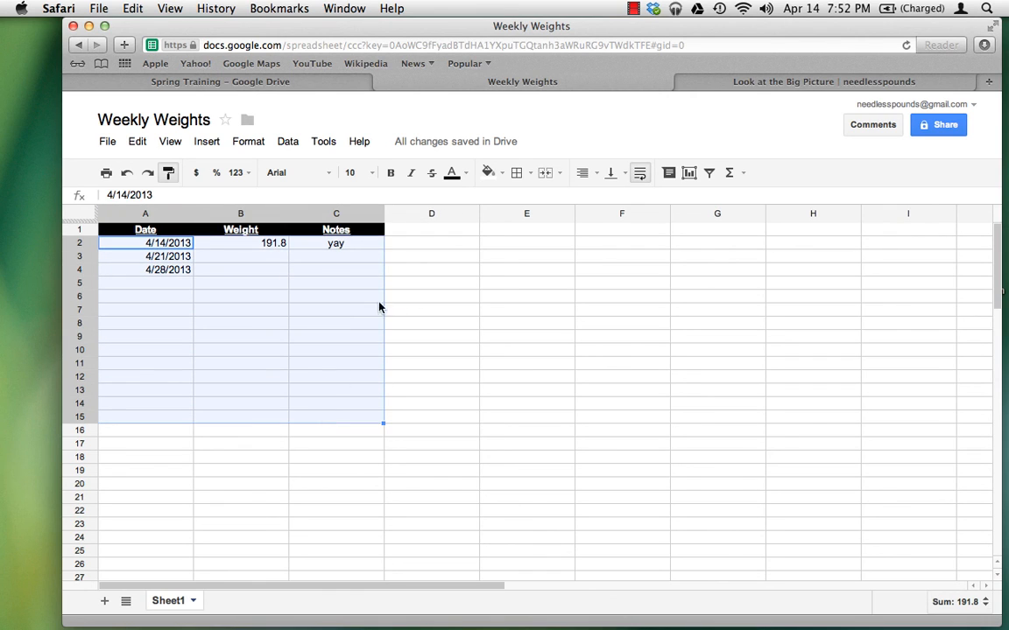
pyautogui.click(516, 172)
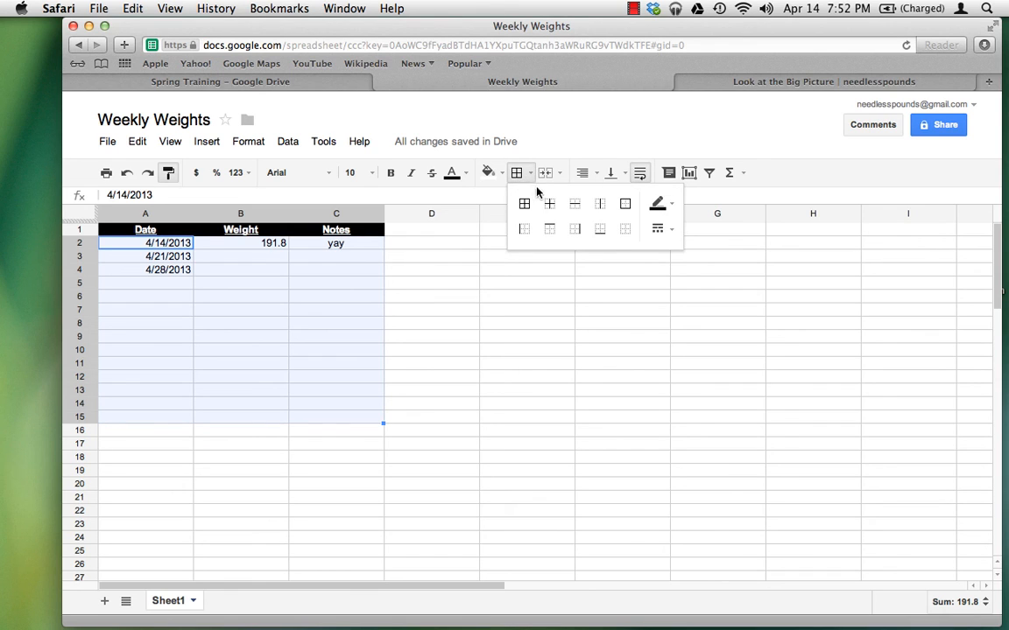
pyautogui.click(524, 204)
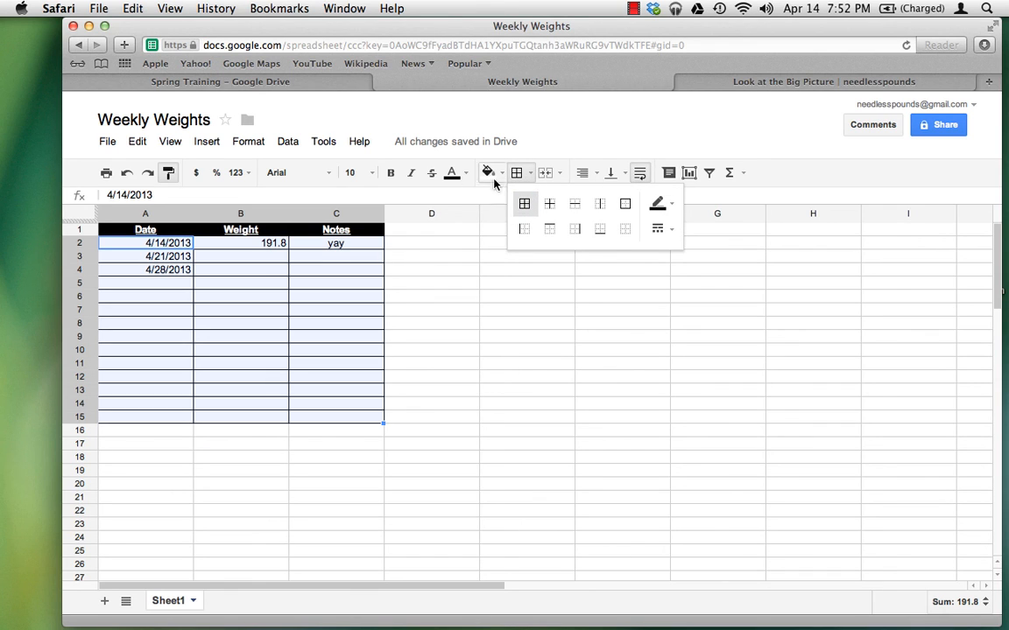
pyautogui.click(469, 322)
pyautogui.click(539, 339)
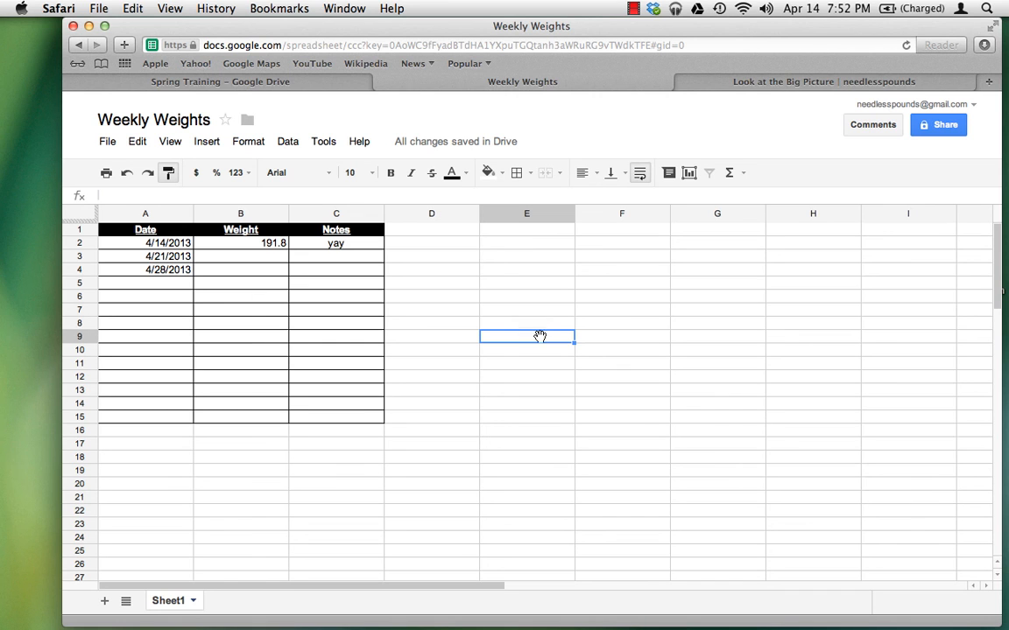
# Switch to the needlesspounds blog tab and open the site's home page
pyautogui.click(718, 82)
pyautogui.scroll(10, 480, 176)
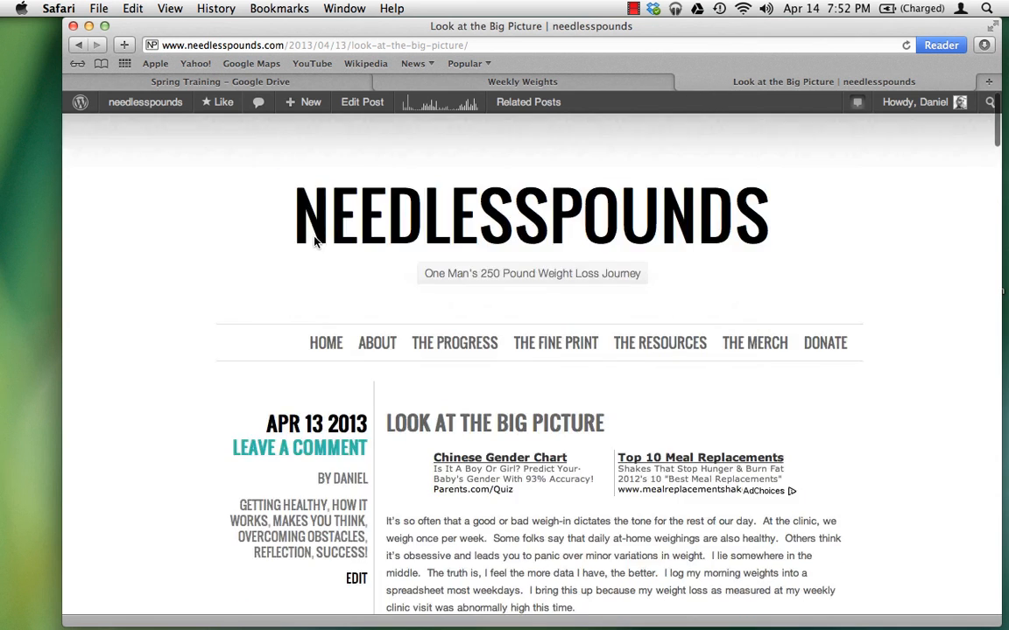
pyautogui.click(363, 238)
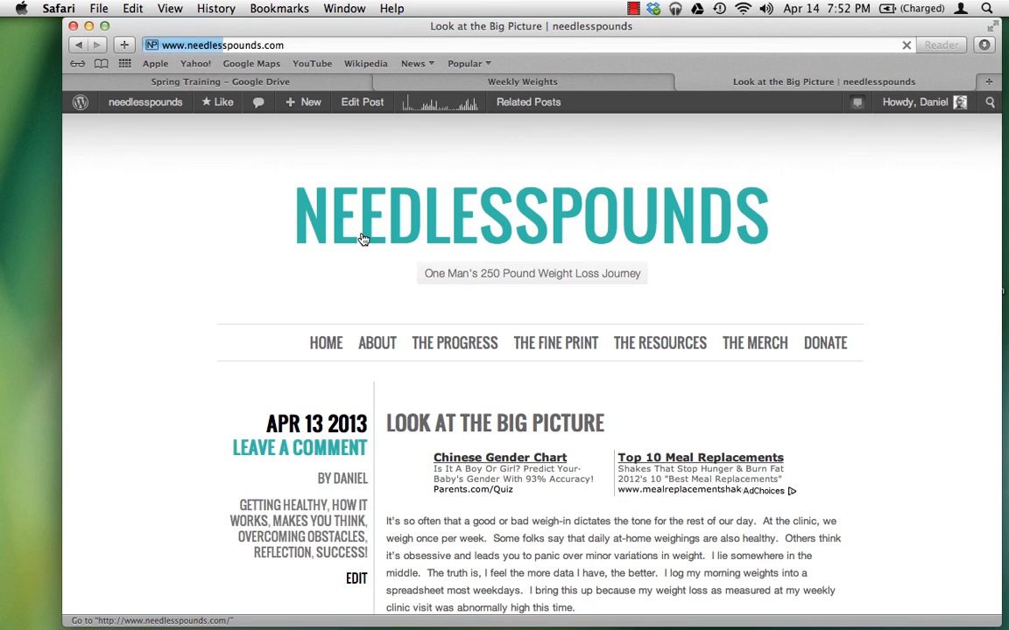